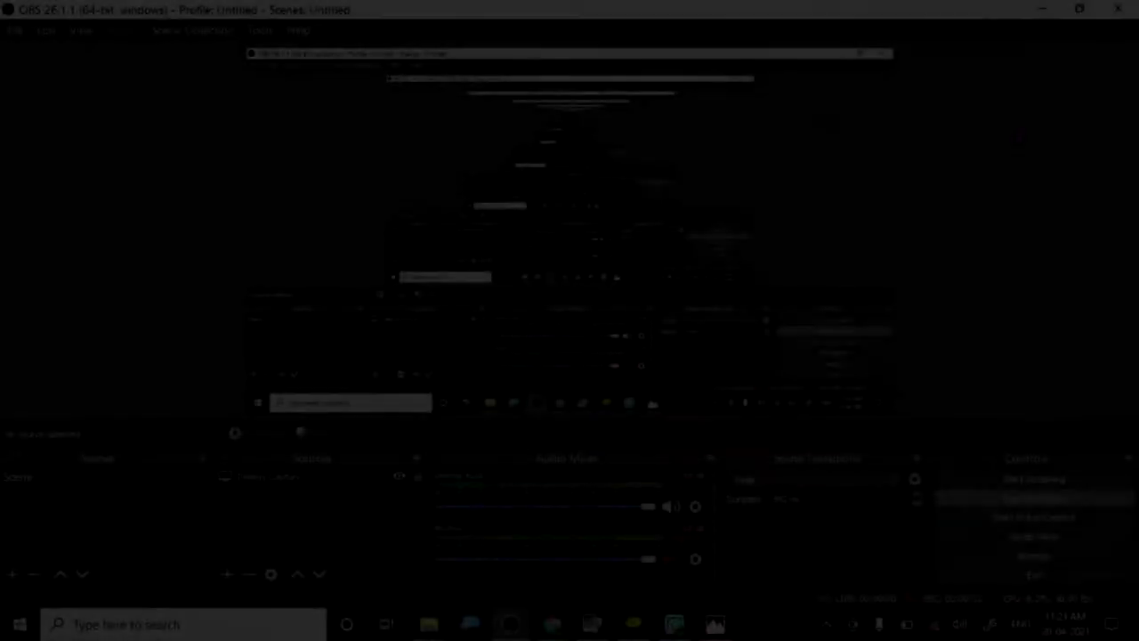
Open the MY COLORING BOOK PATTERNS folder and view hg (4) in Photos.
click(1041, 9)
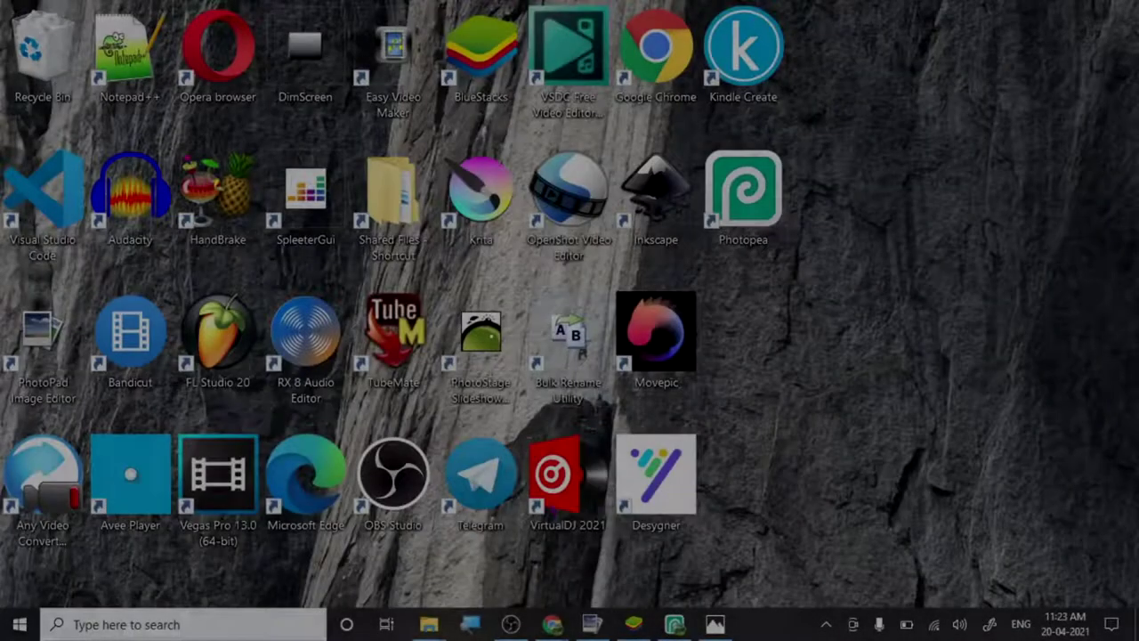
mouse_move(428, 624)
click(574, 574)
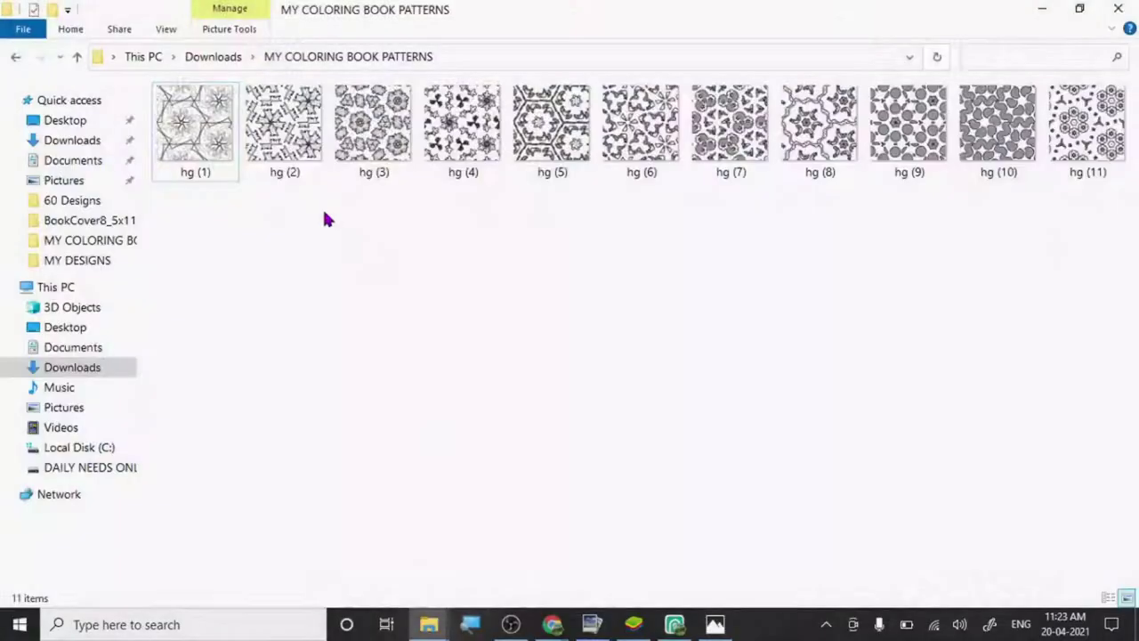
click(237, 158)
click(303, 160)
click(454, 151)
key(Return)
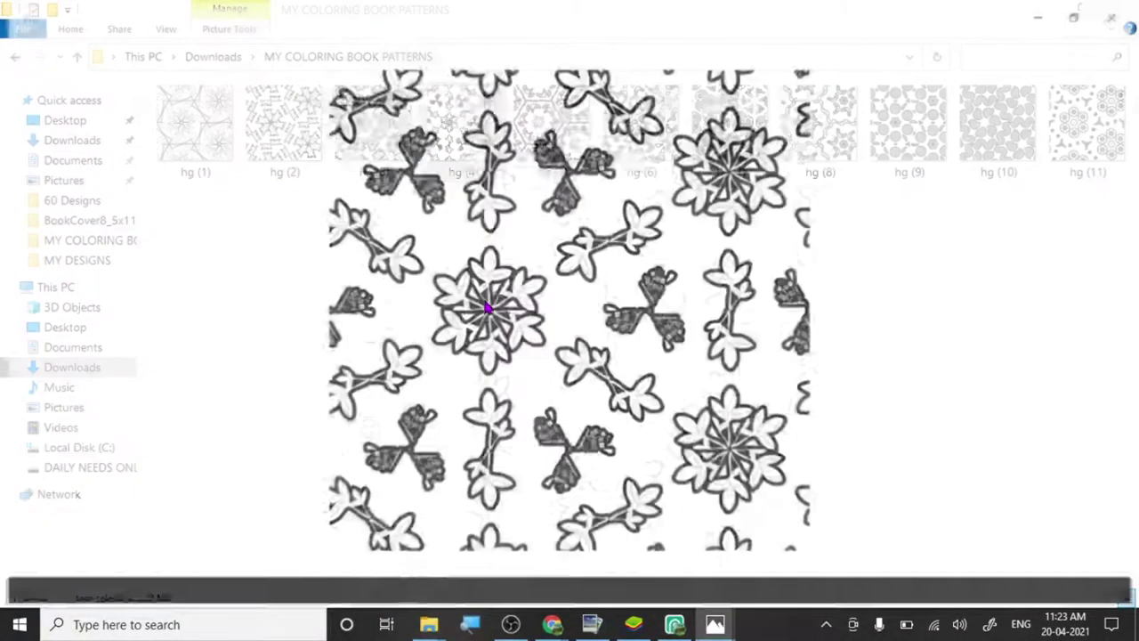
Browse forward through the patterns to hg (10), zooming in to inspect them.
key(Right)
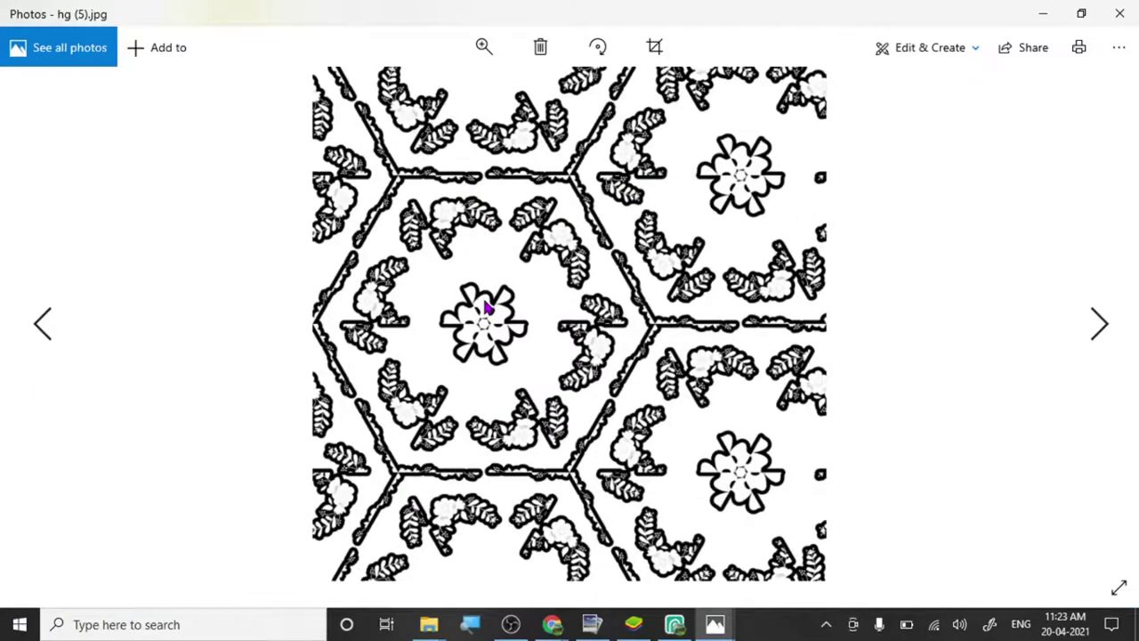
key(Right)
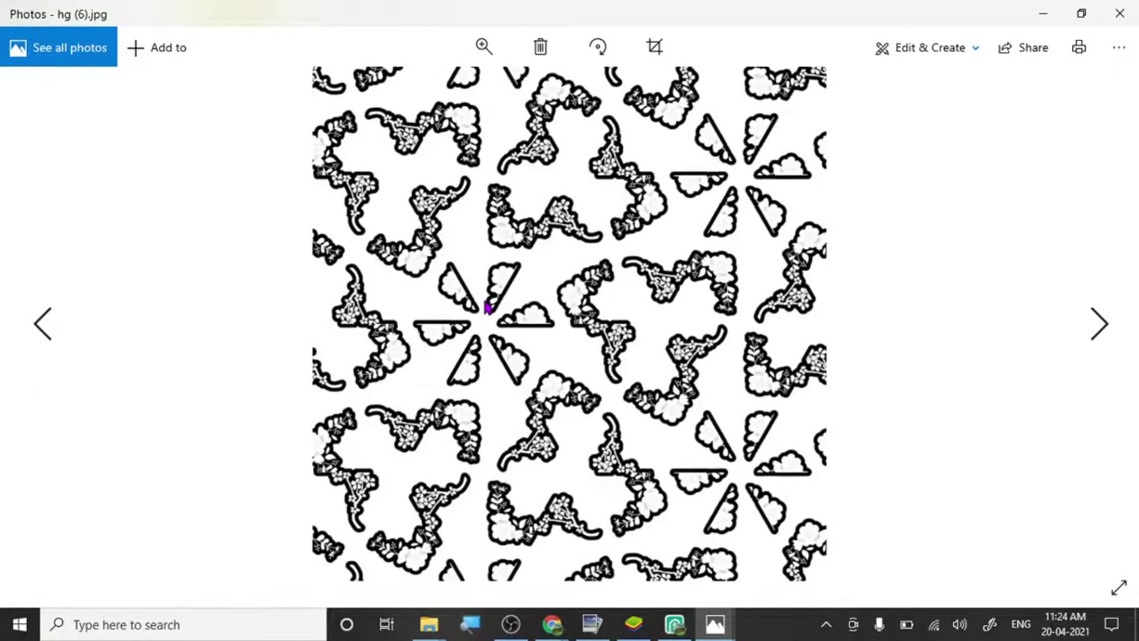
key(Right)
key(Right)
key(Right)
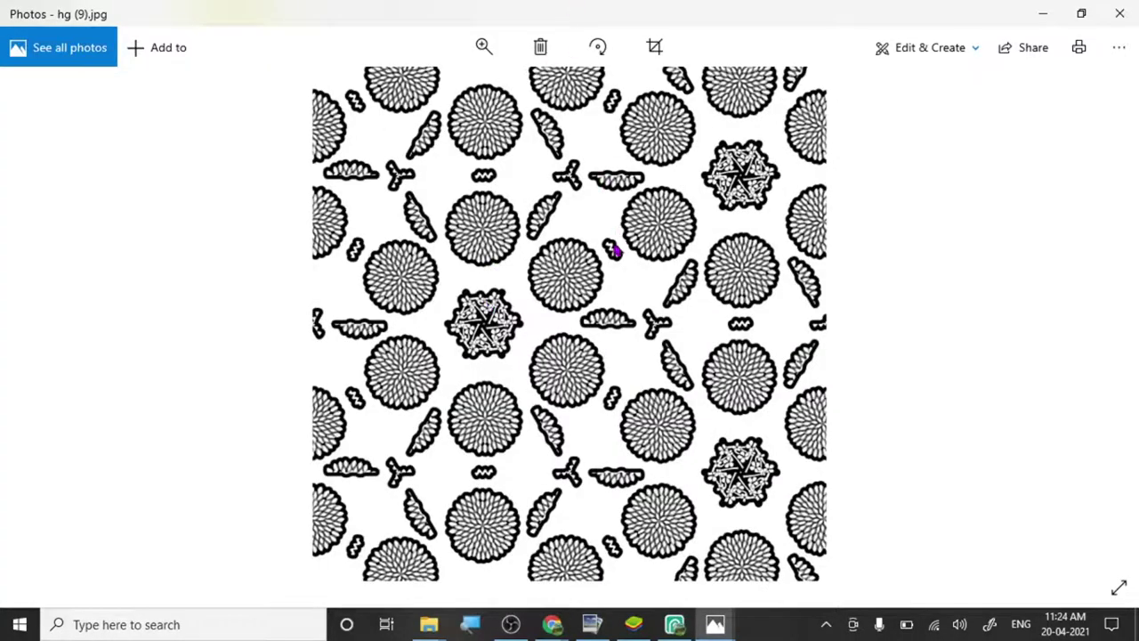
scroll(615, 251, up, 5)
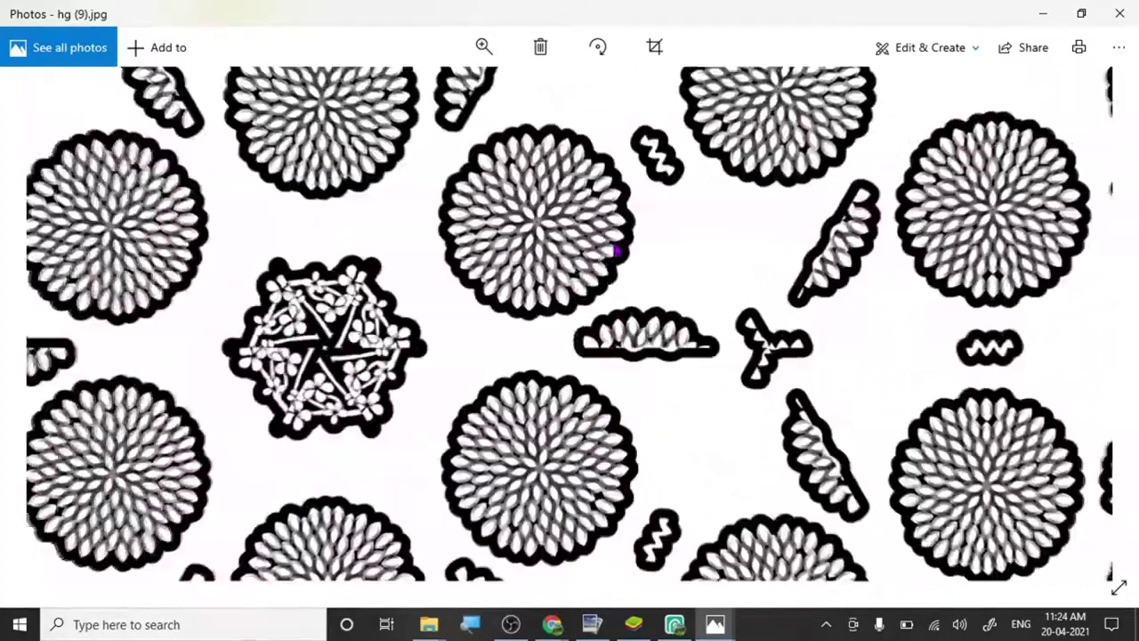
drag(719, 237, 690, 393)
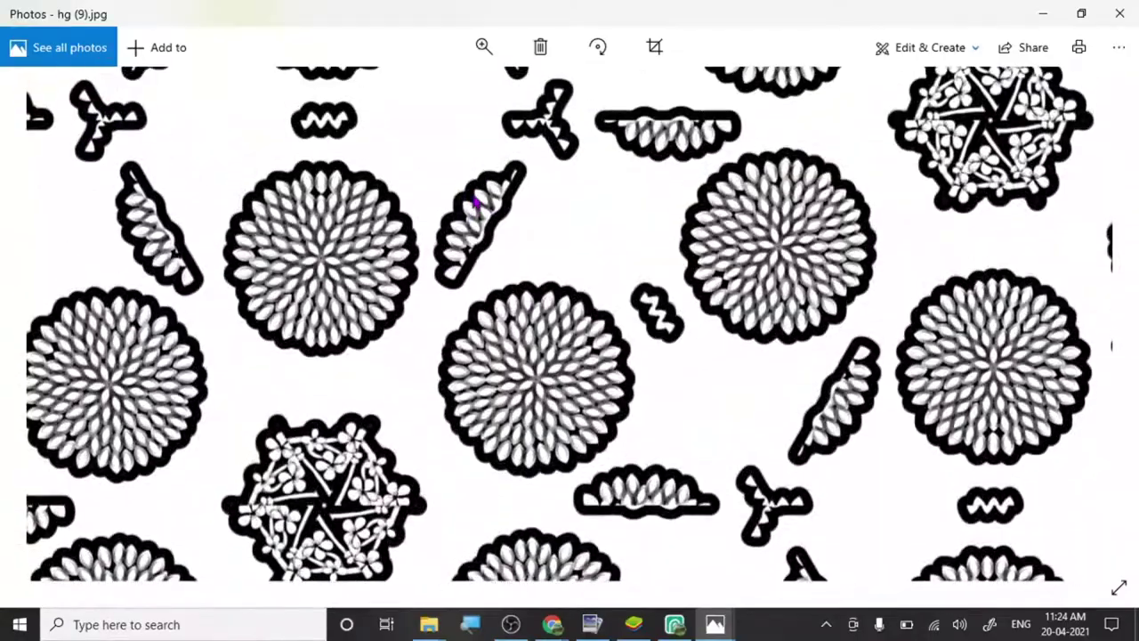
scroll(477, 205, down, 5)
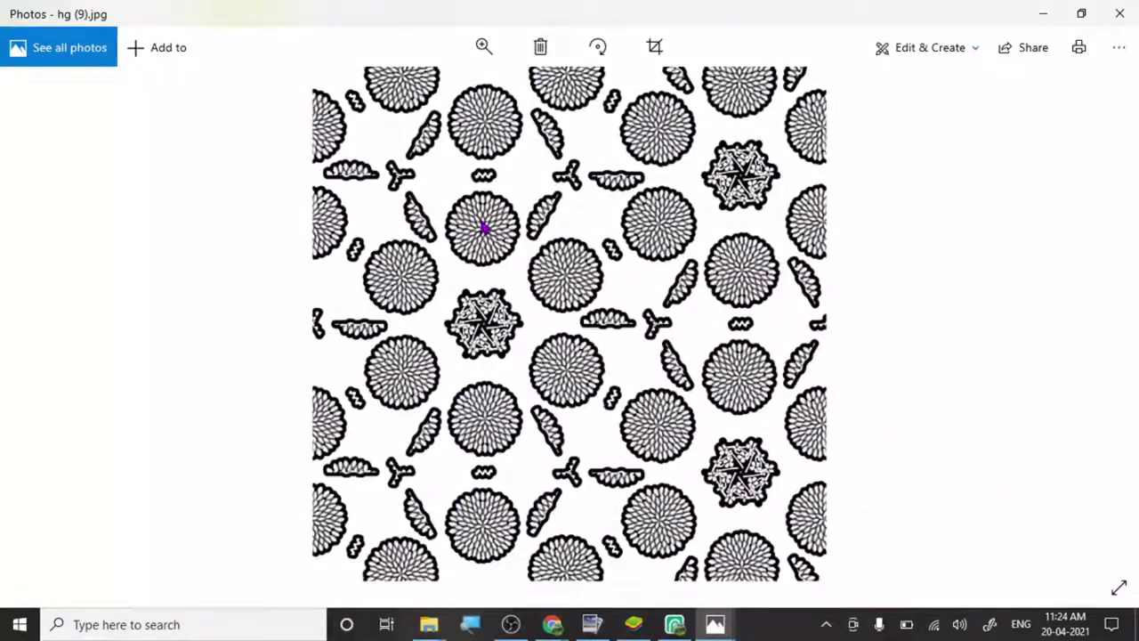
key(Right)
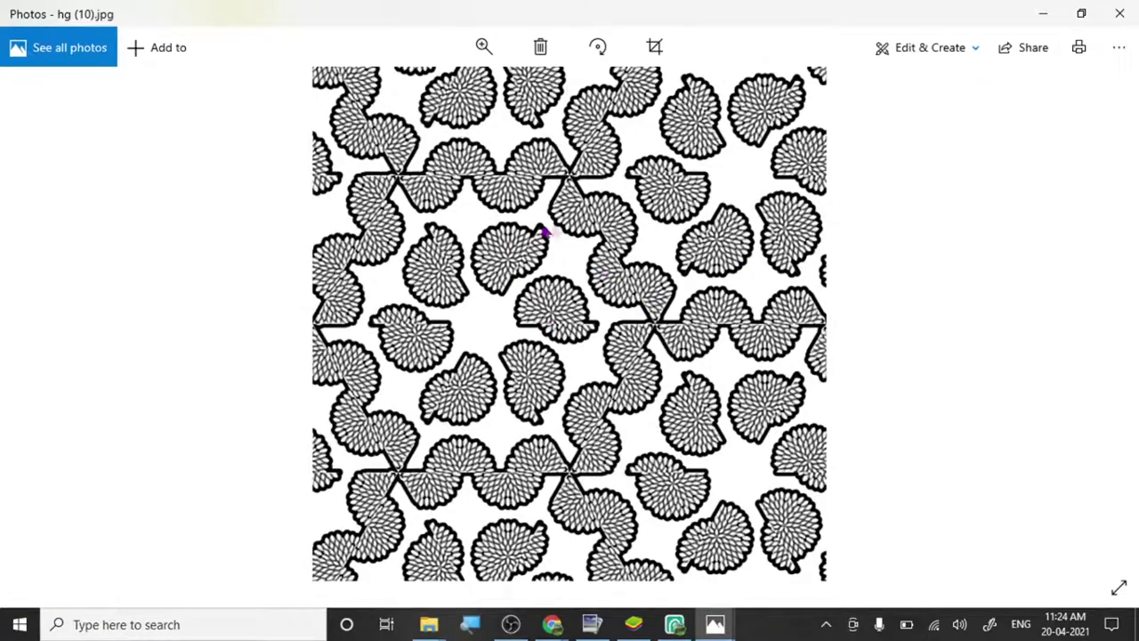
scroll(465, 251, up, 2)
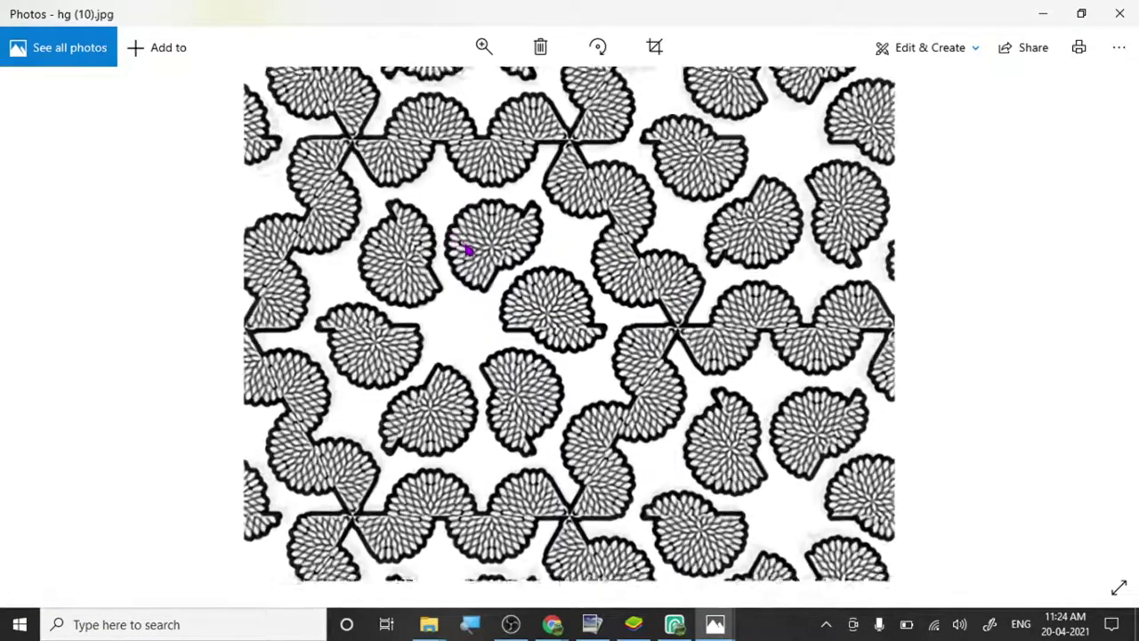
scroll(478, 260, down, 3)
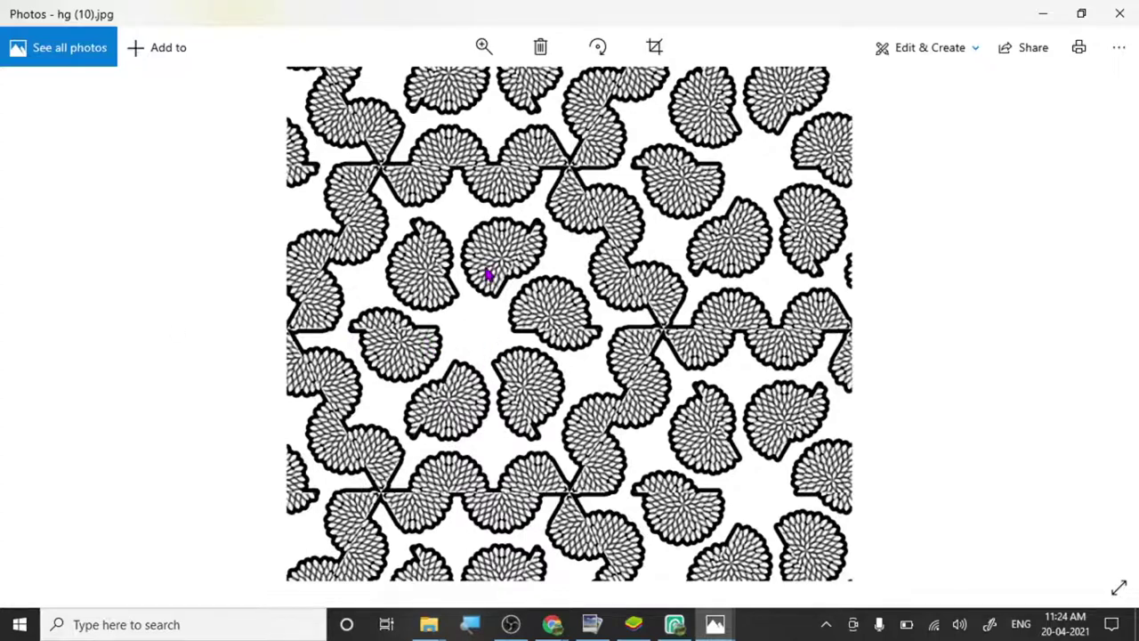
Close Photos, minimize the pattern folder window and bring BlueStacks back up.
click(1130, 7)
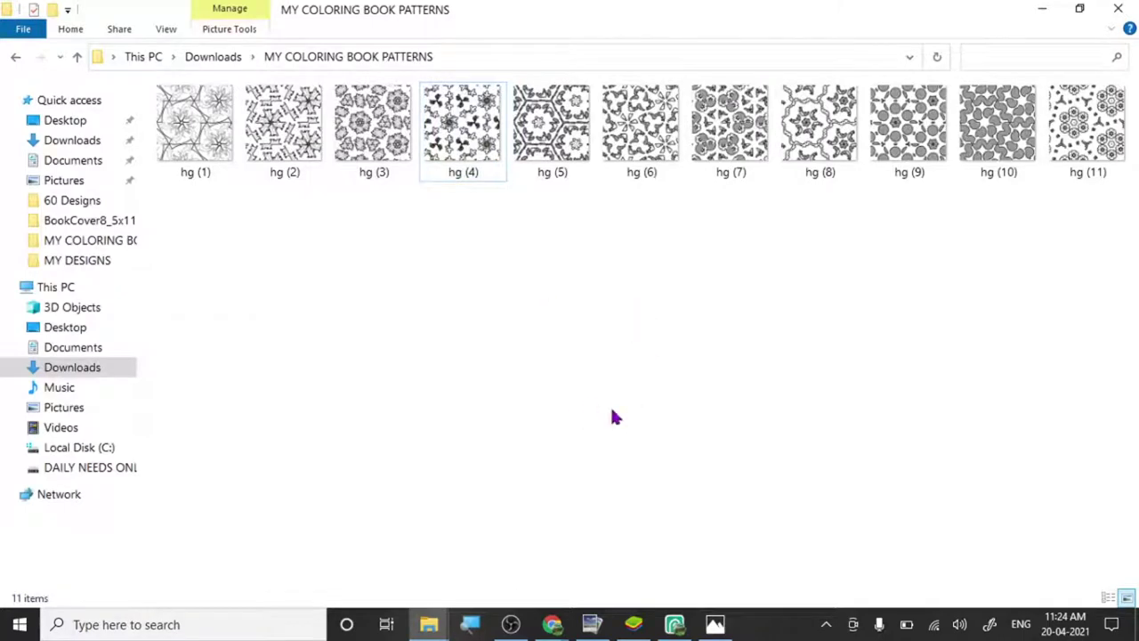
click(1041, 9)
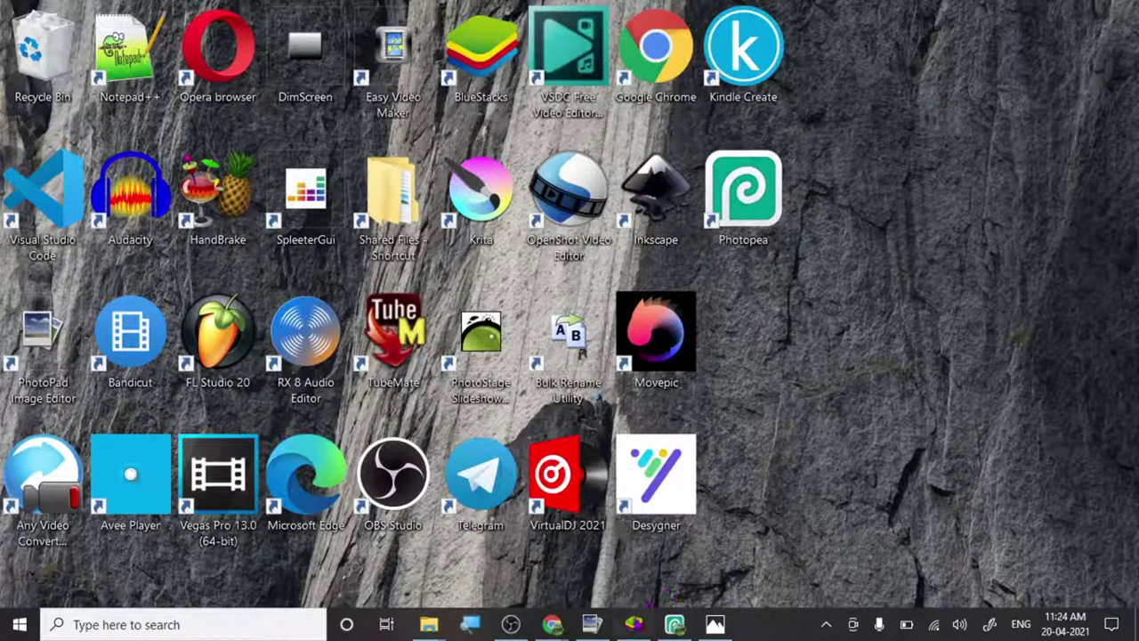
click(633, 624)
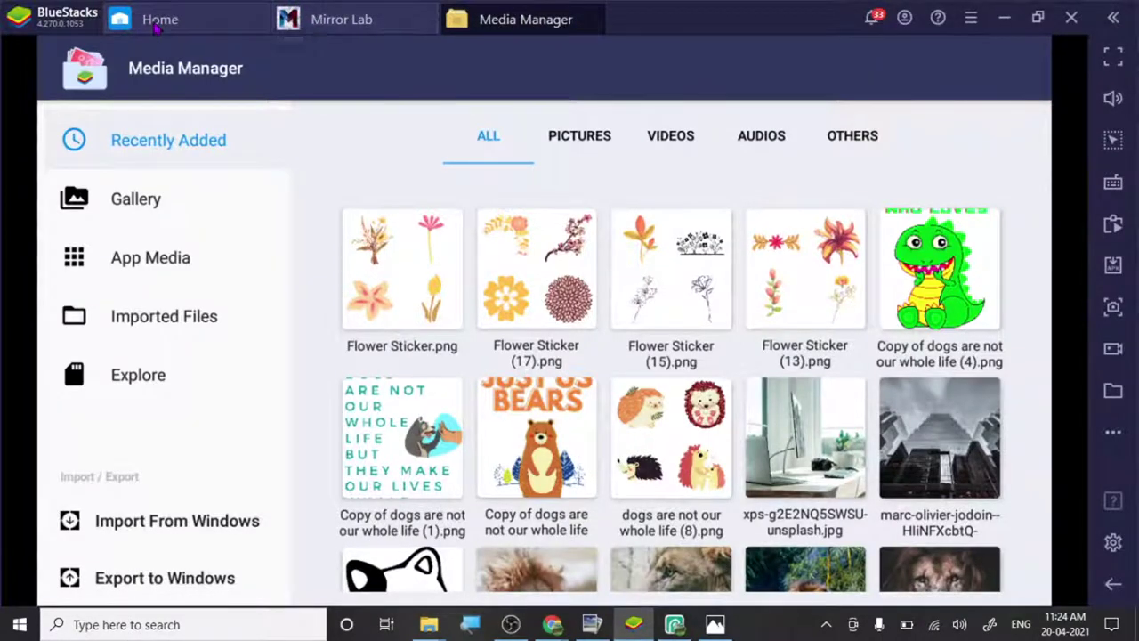
Close the Mirror Lab and Media Manager tabs in BlueStacks.
click(153, 27)
click(432, 14)
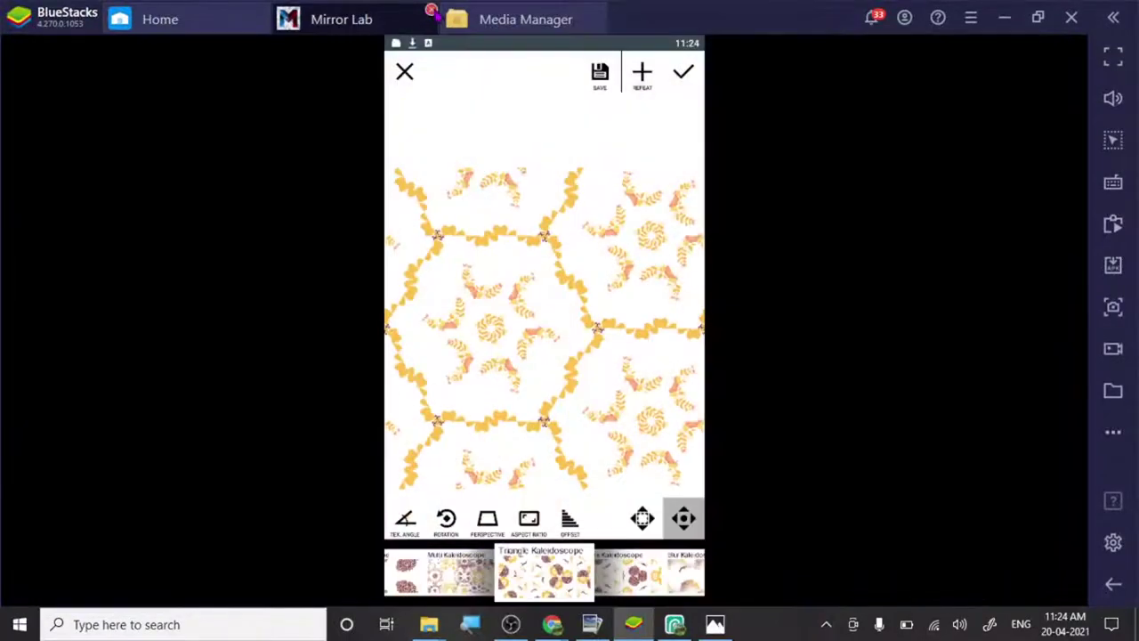
click(430, 12)
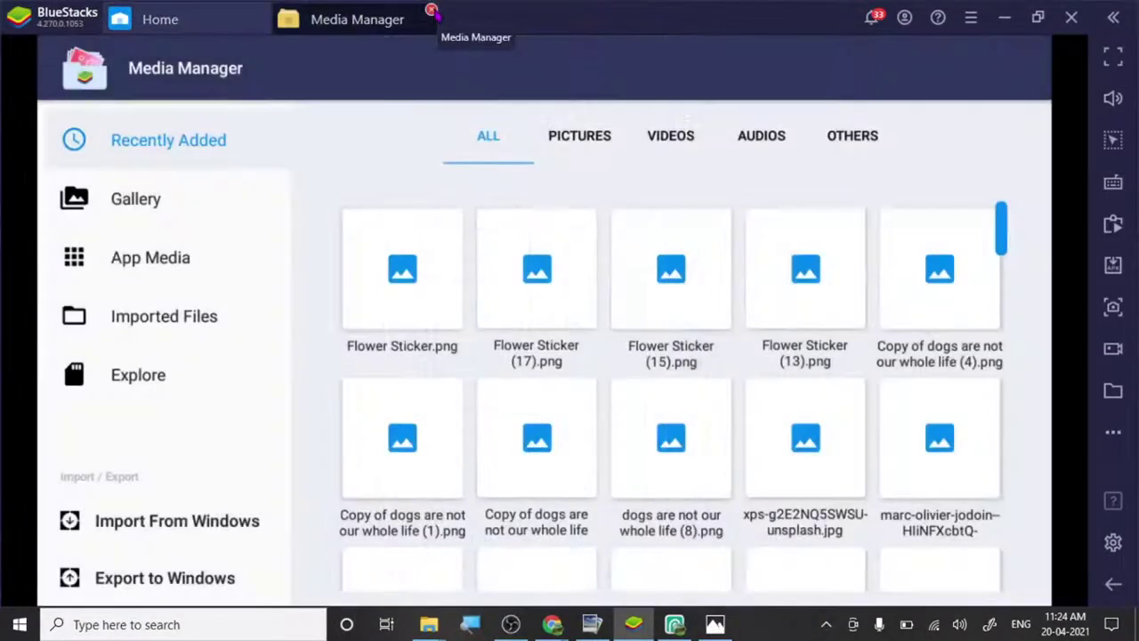
click(432, 11)
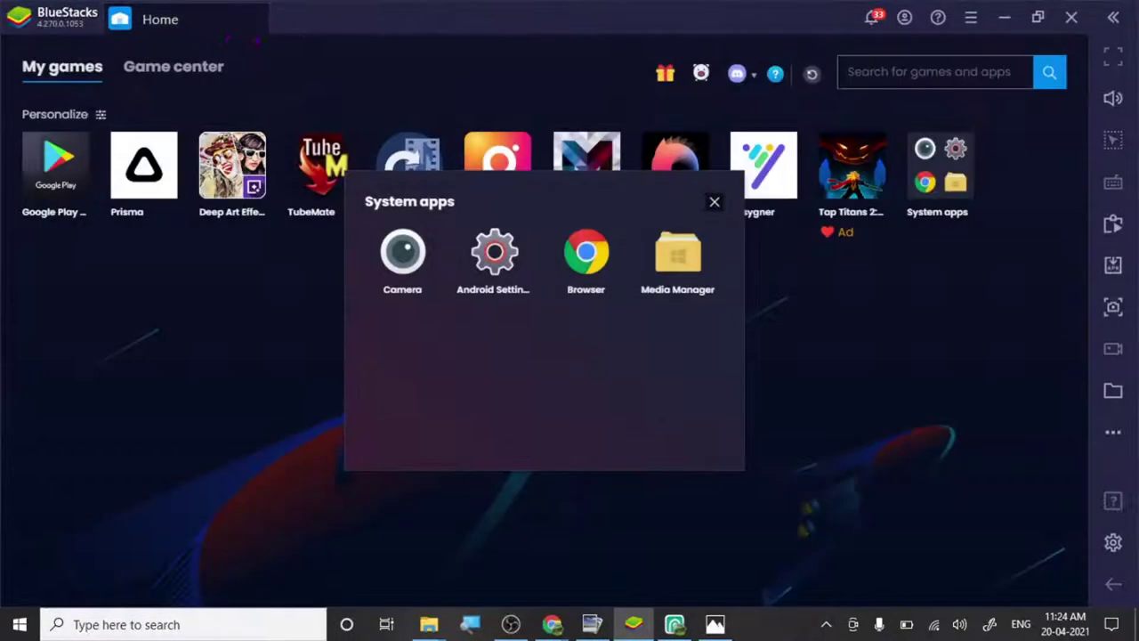
Close the System apps popup to reveal the My games grid.
click(713, 203)
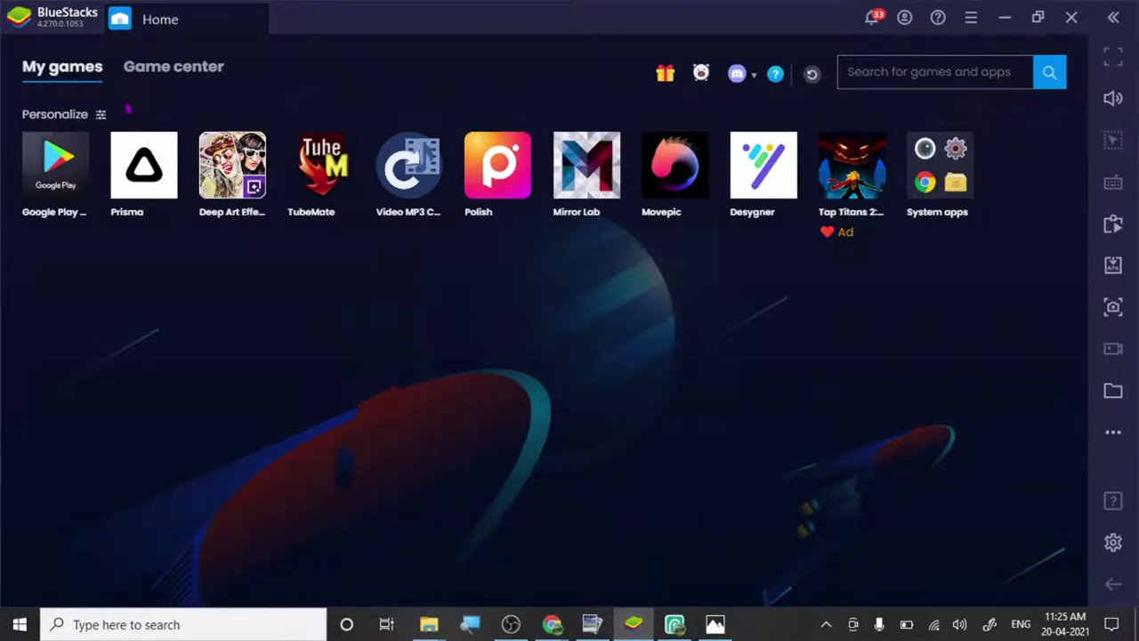
Search Google Play for 'mirror' and pick the Mirror Lab suggestion.
click(63, 182)
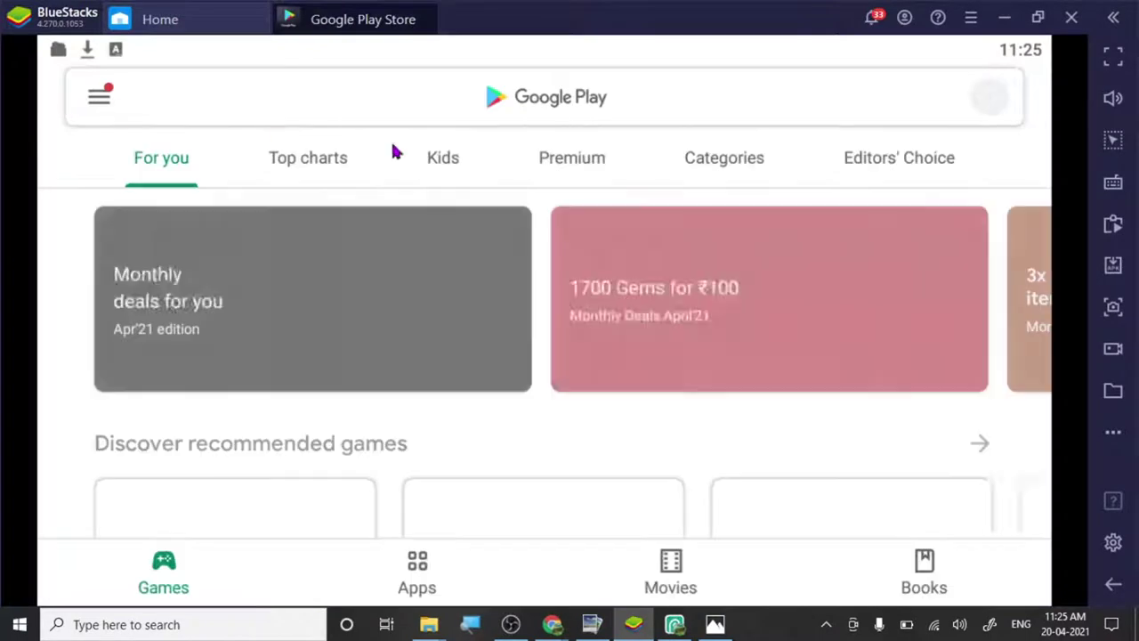
click(368, 102)
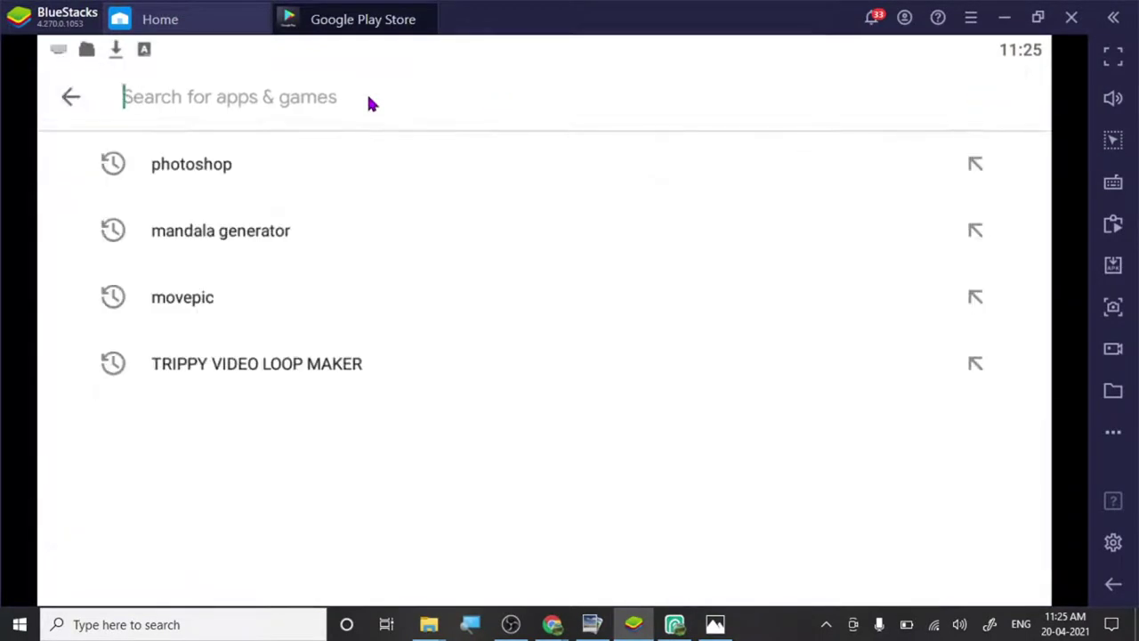
text(mirror)
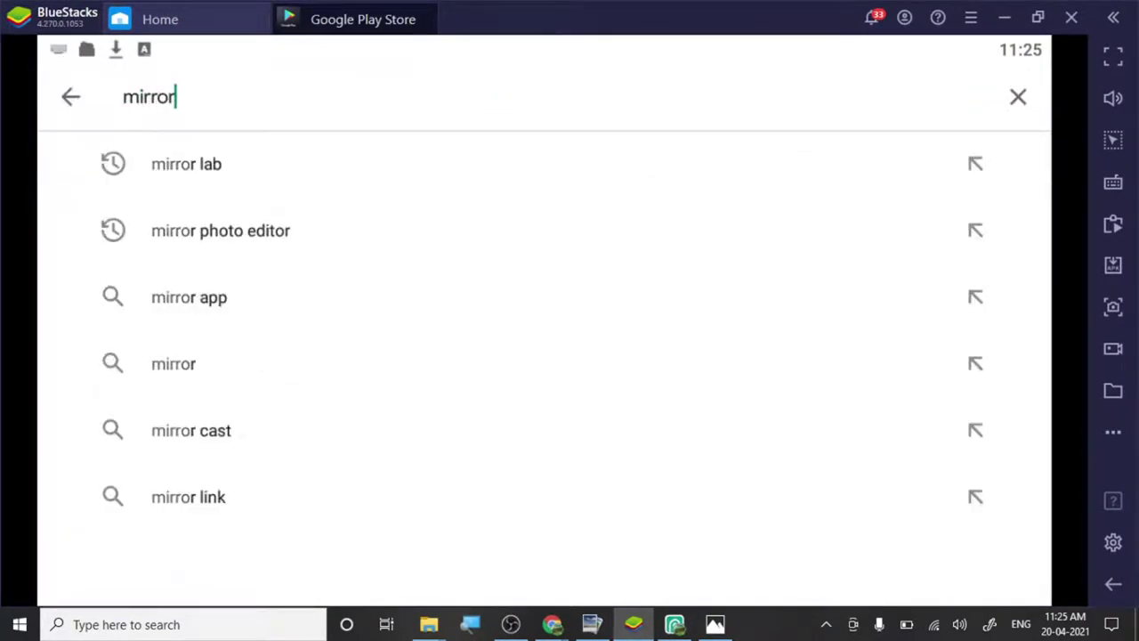
click(325, 160)
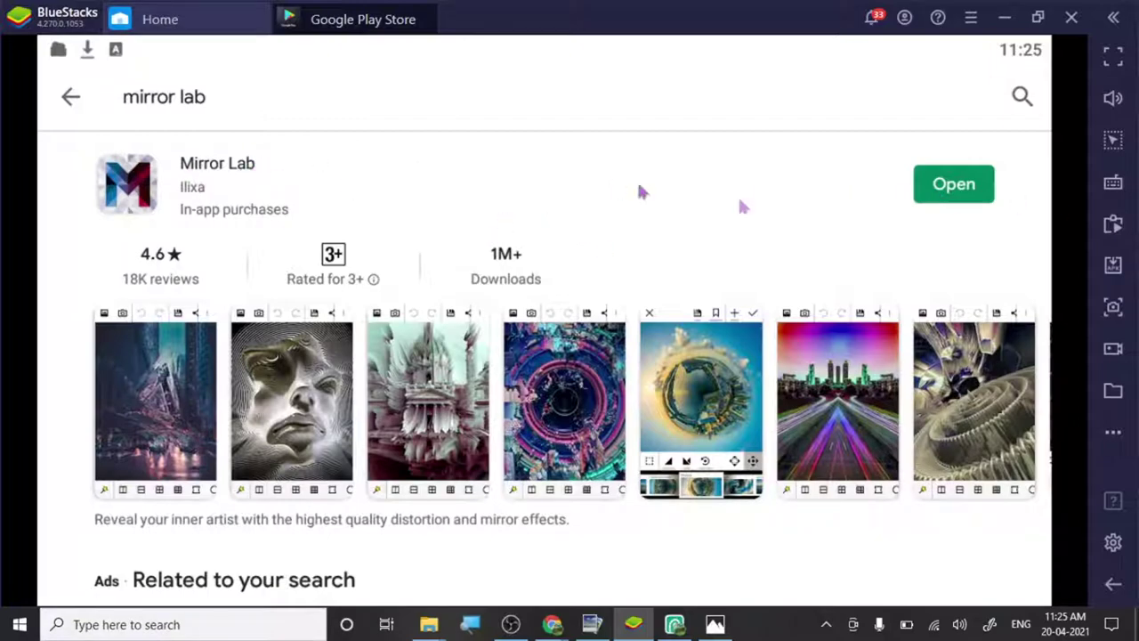
Launch Mirror Lab, then bring the Downloads folder window forward.
click(950, 198)
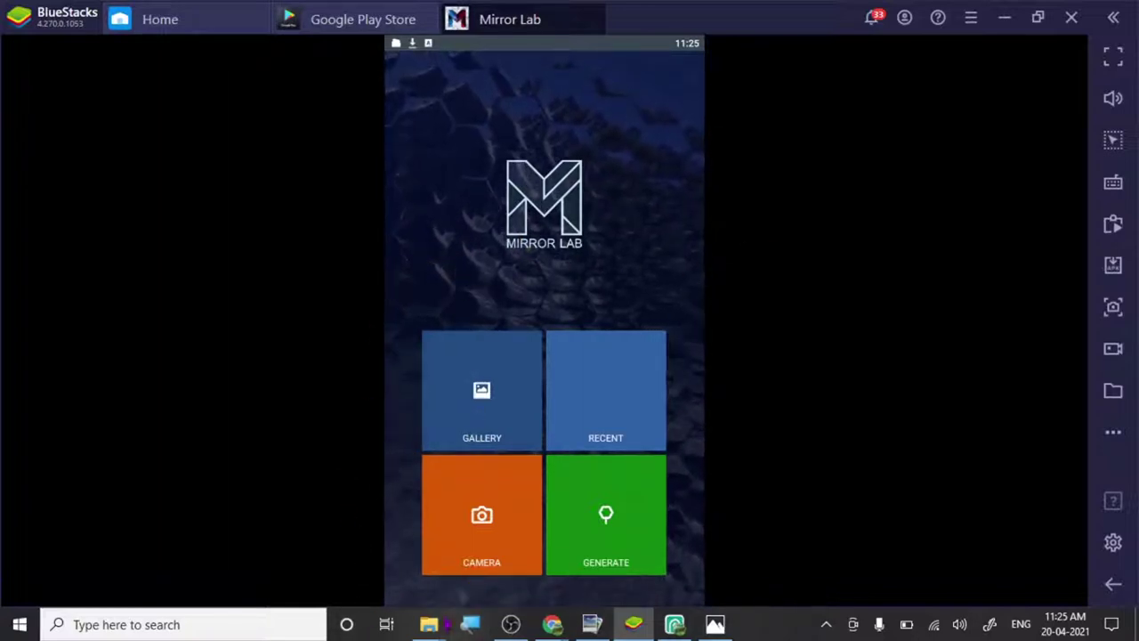
mouse_move(428, 624)
click(338, 564)
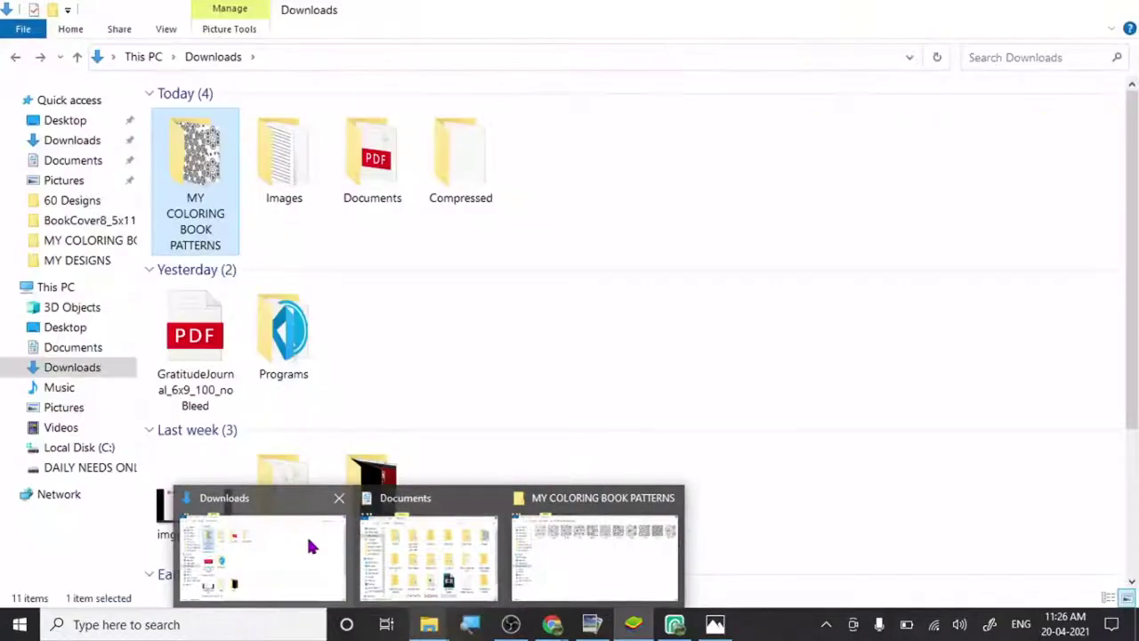
Navigate to the MY DESIGNS folder on drive DAILY NEEDS ONLY UPDATED (E:).
click(307, 541)
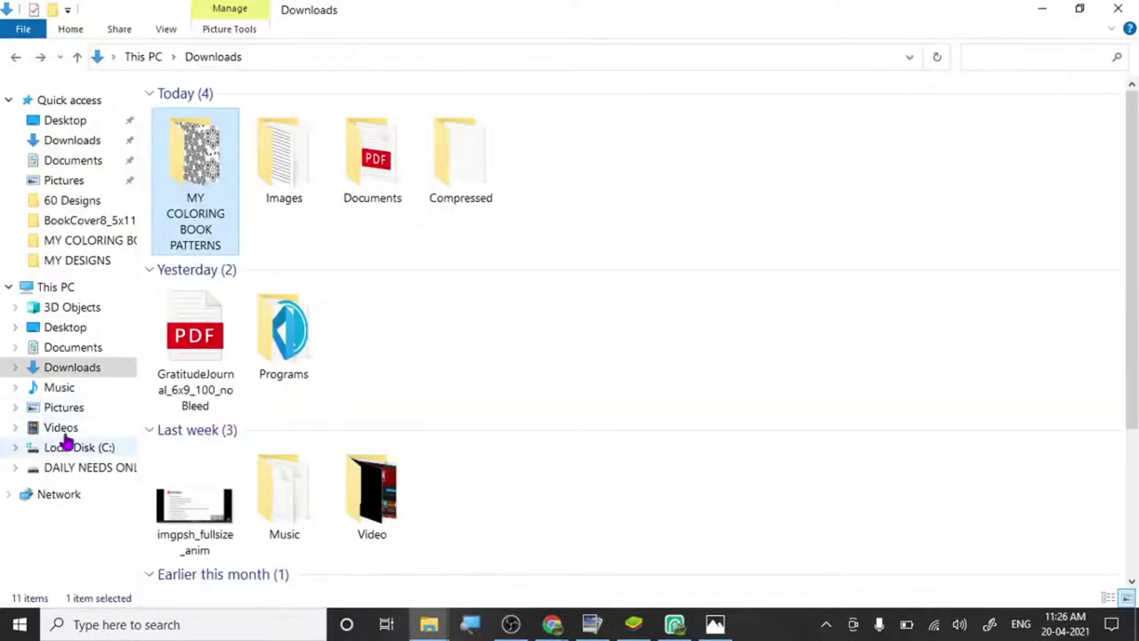
click(89, 200)
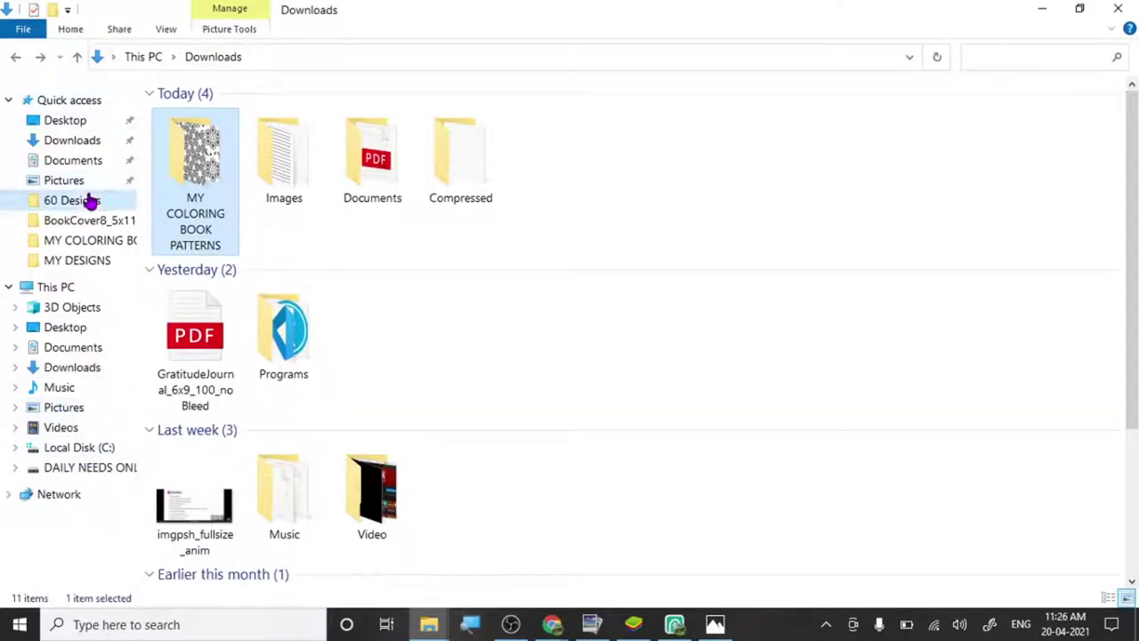
click(757, 325)
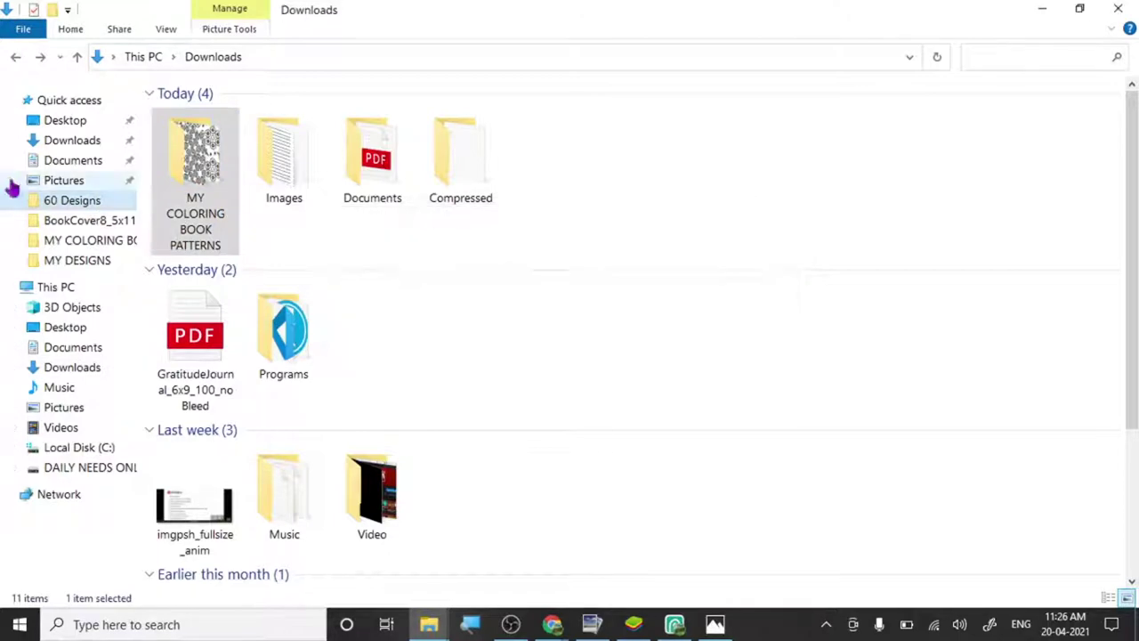
click(89, 469)
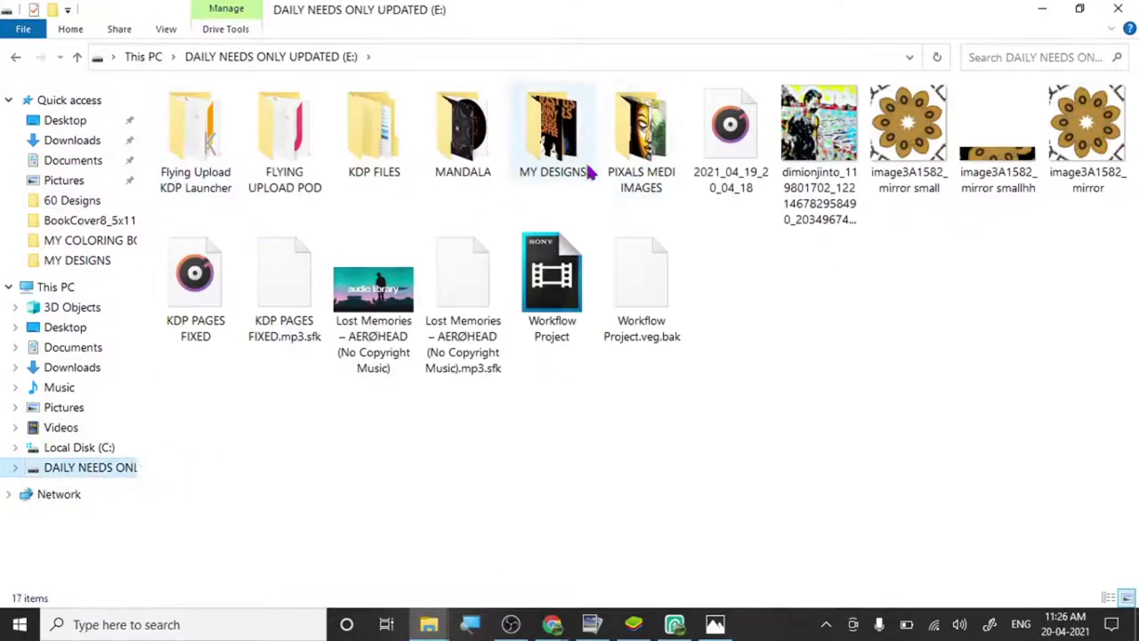
double_click(545, 172)
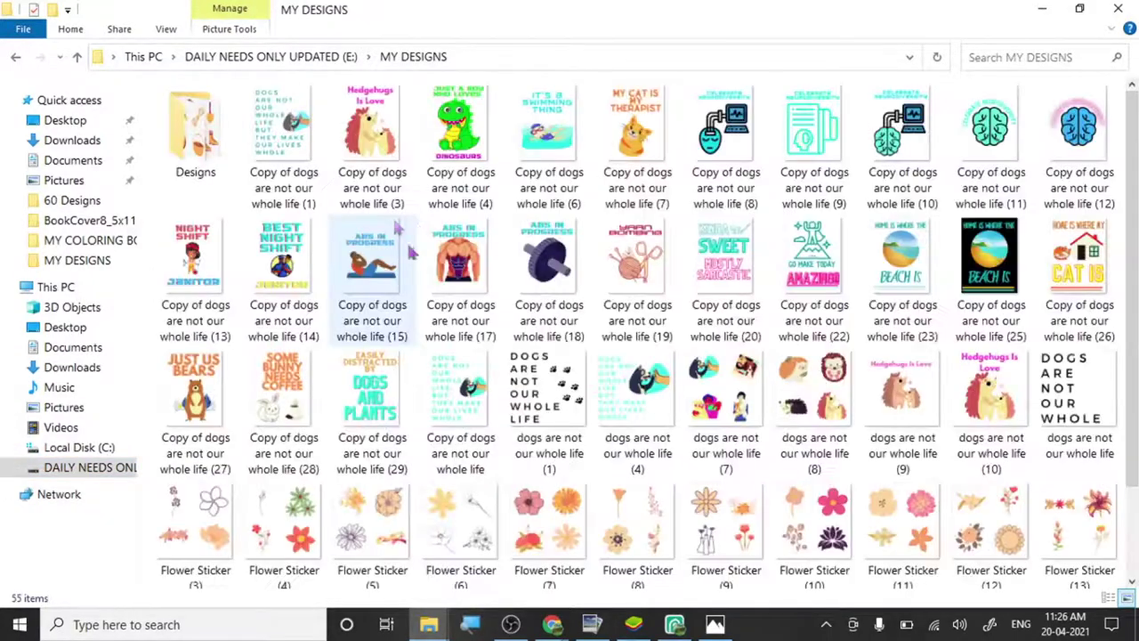
Drag the Copy of dogs are not our whole life (8) design onto BlueStacks.
scroll(539, 234, down, 2)
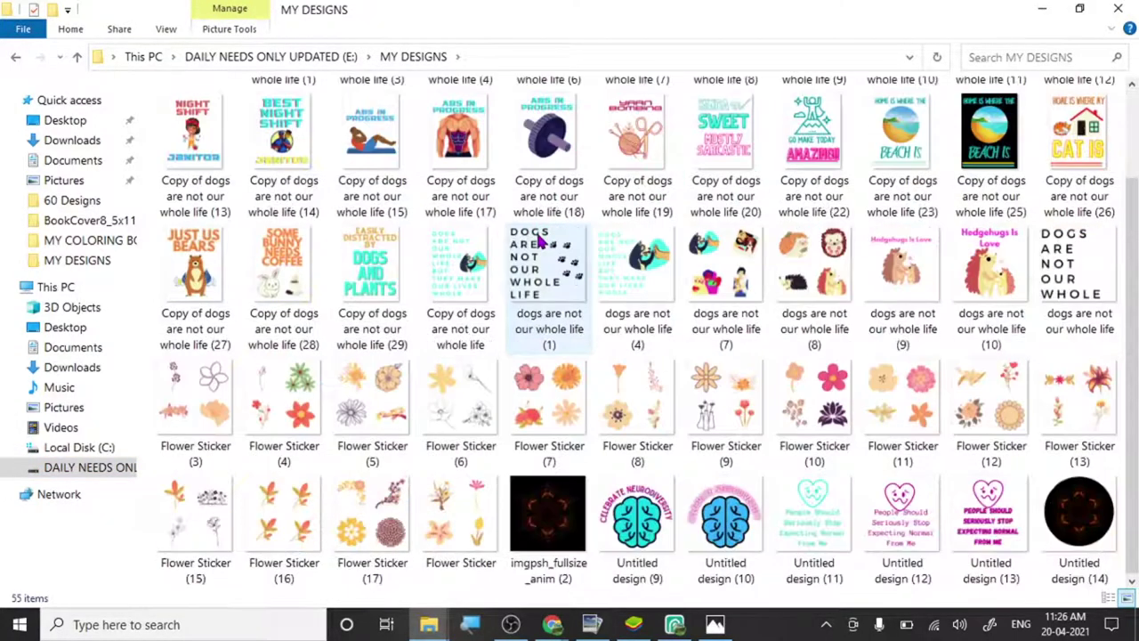
scroll(539, 234, up, 2)
click(1059, 312)
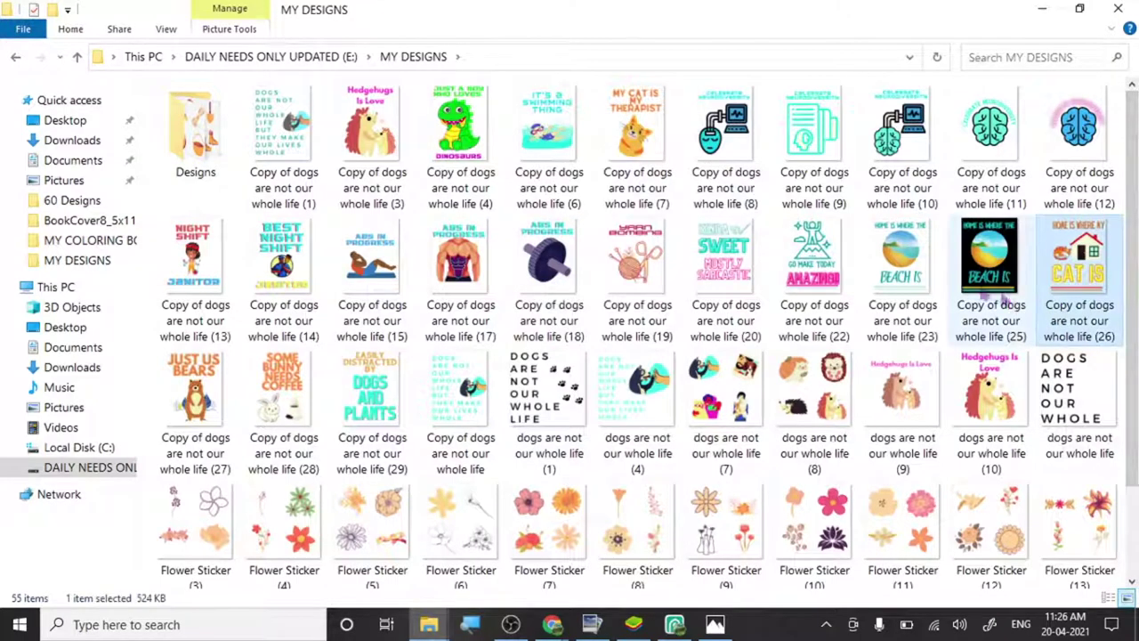
click(703, 311)
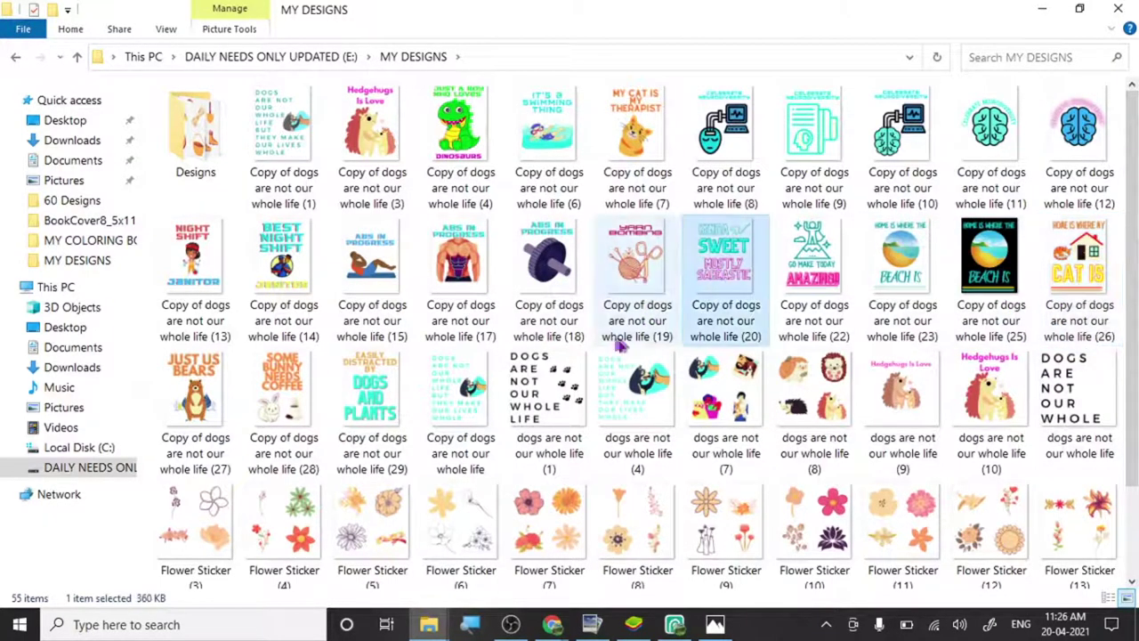
click(571, 274)
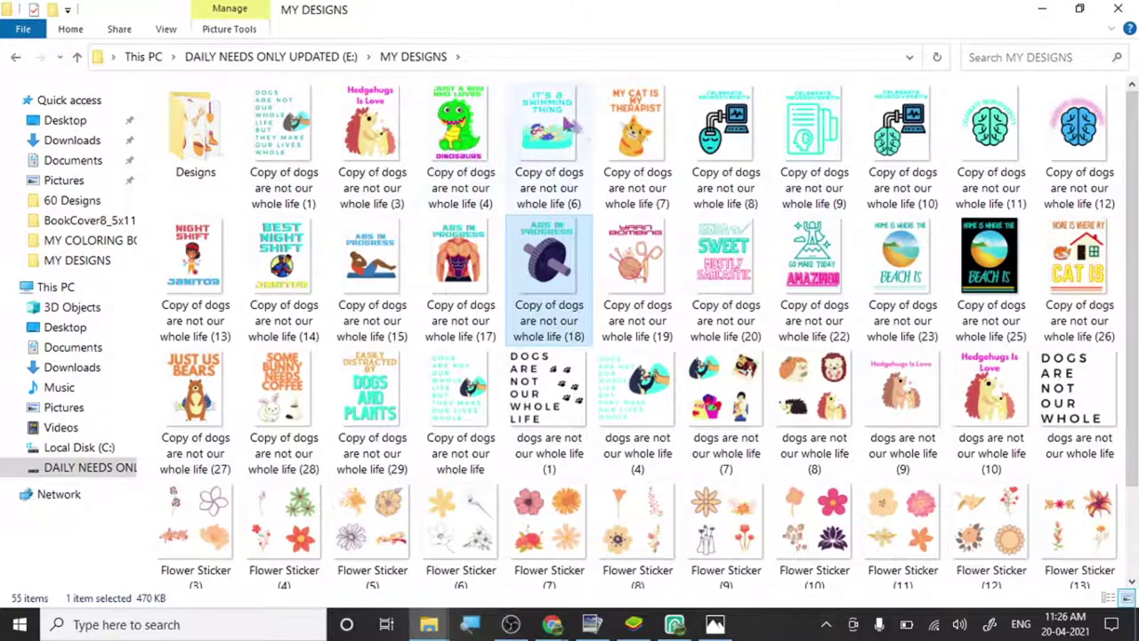
click(725, 171)
drag(725, 171, 601, 398)
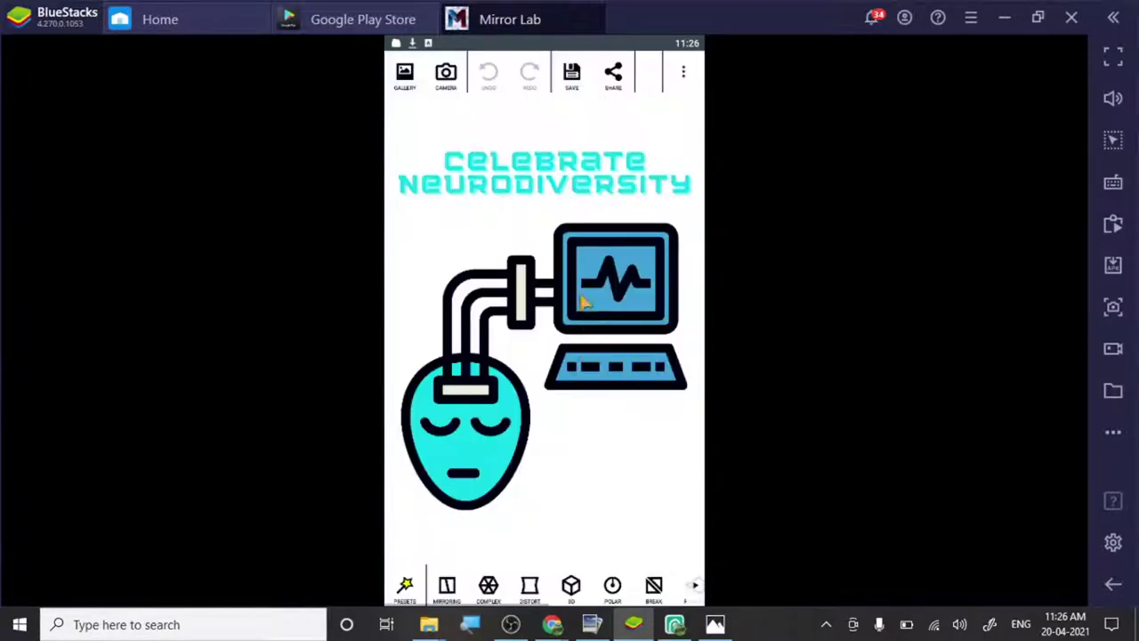
Hide Explorer and open Mirror Lab's COMPLEX kaleidoscope options for the neurodiversity design.
mouse_move(429, 623)
click(280, 542)
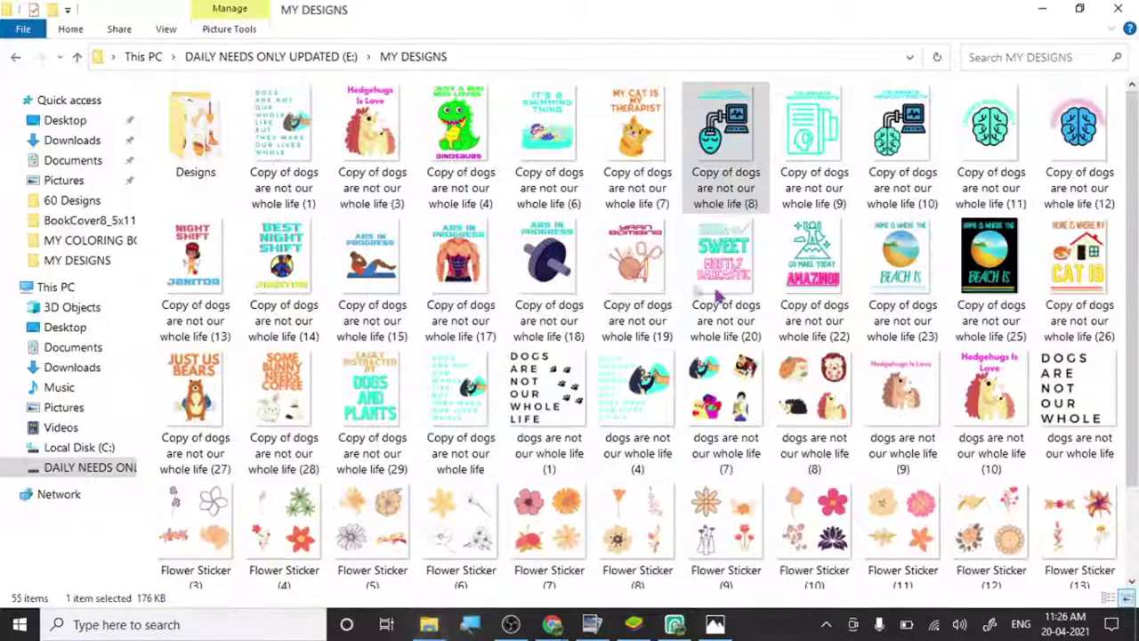
click(1042, 9)
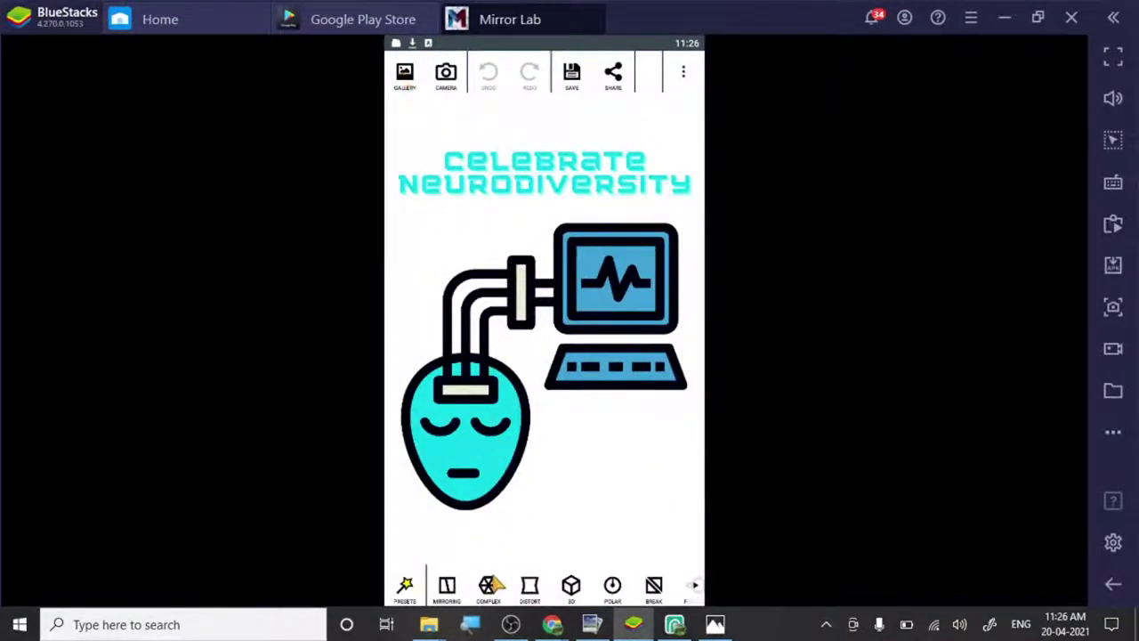
click(492, 584)
click(509, 479)
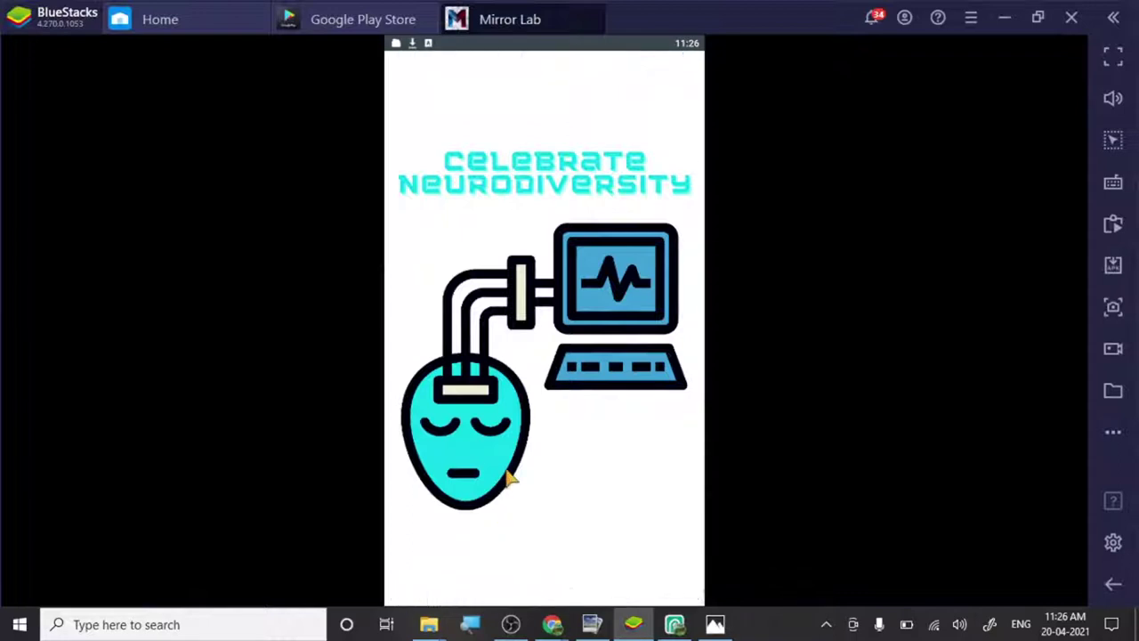
click(509, 478)
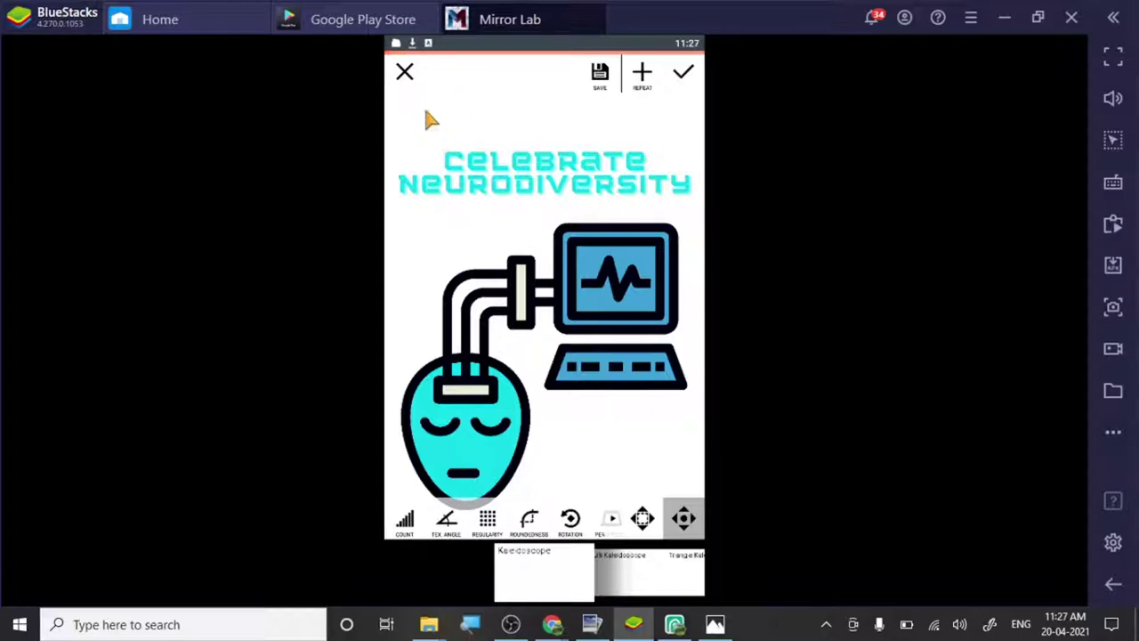
Reload the neurodiversity image from Gallery > Recent and reopen the COMPLEX effects.
click(411, 76)
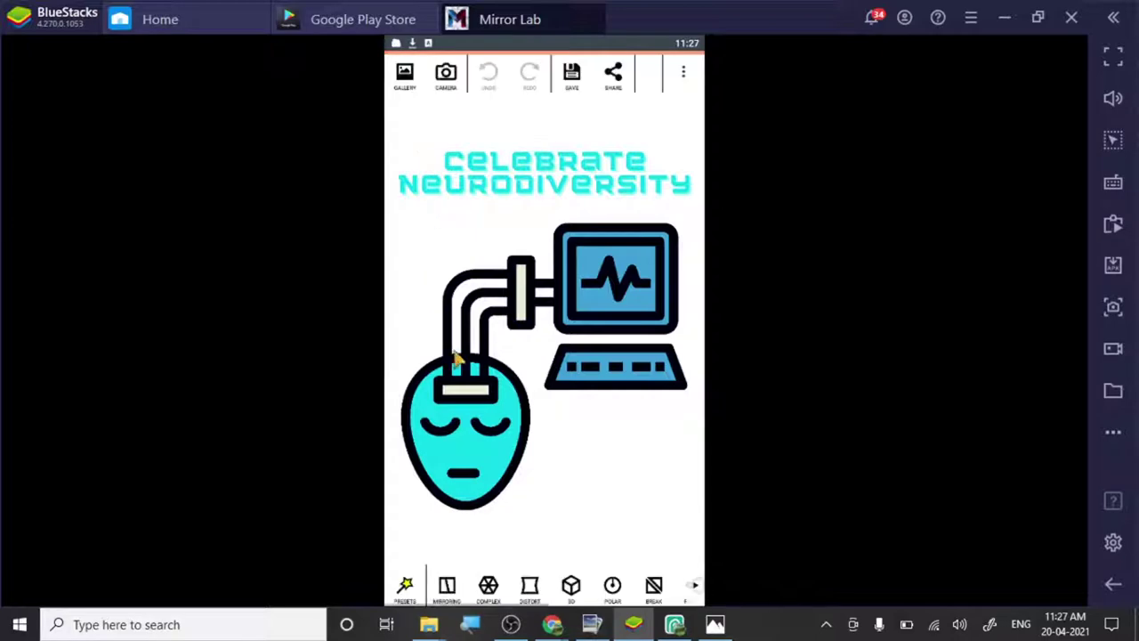
click(402, 86)
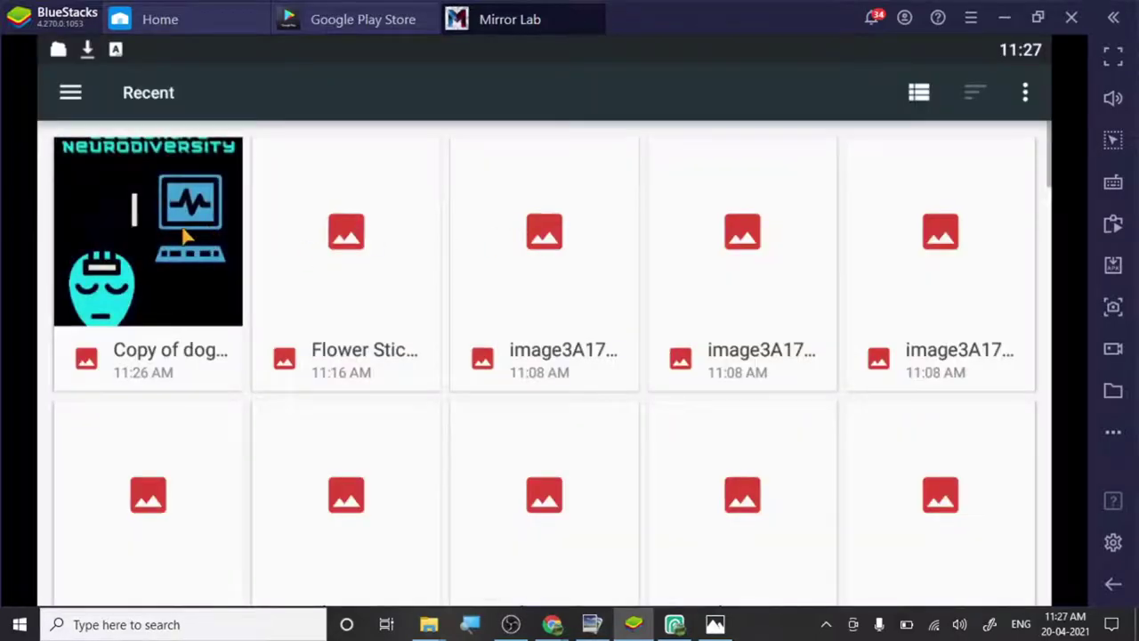
click(185, 218)
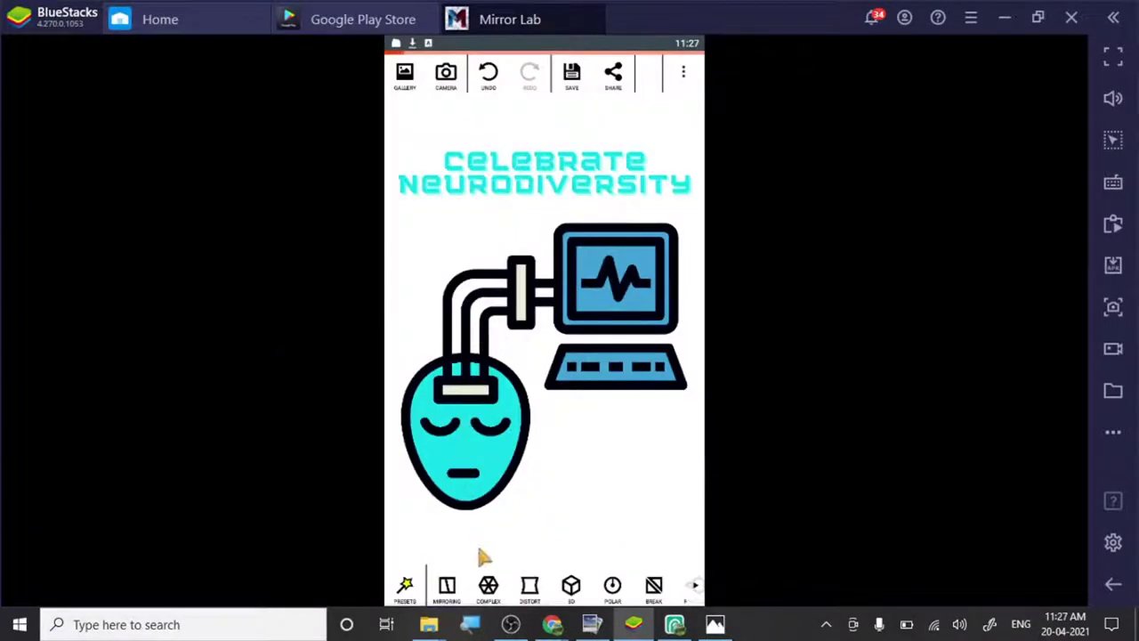
click(486, 588)
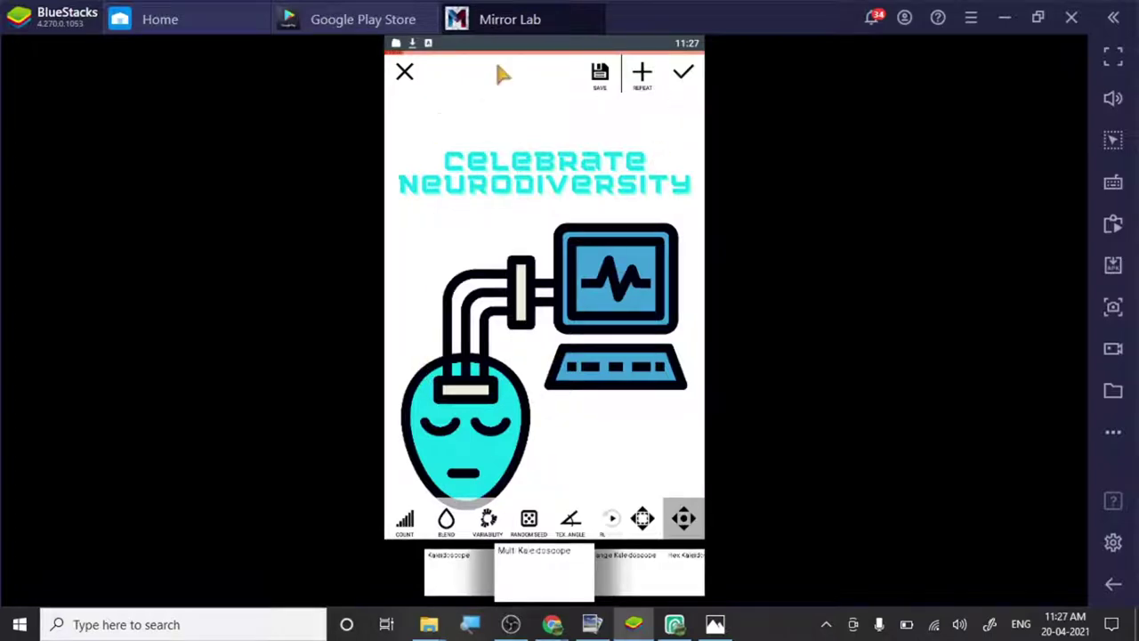
Close the Mirror Lab and Play Store tabs and relaunch Mirror Lab from Home.
click(599, 11)
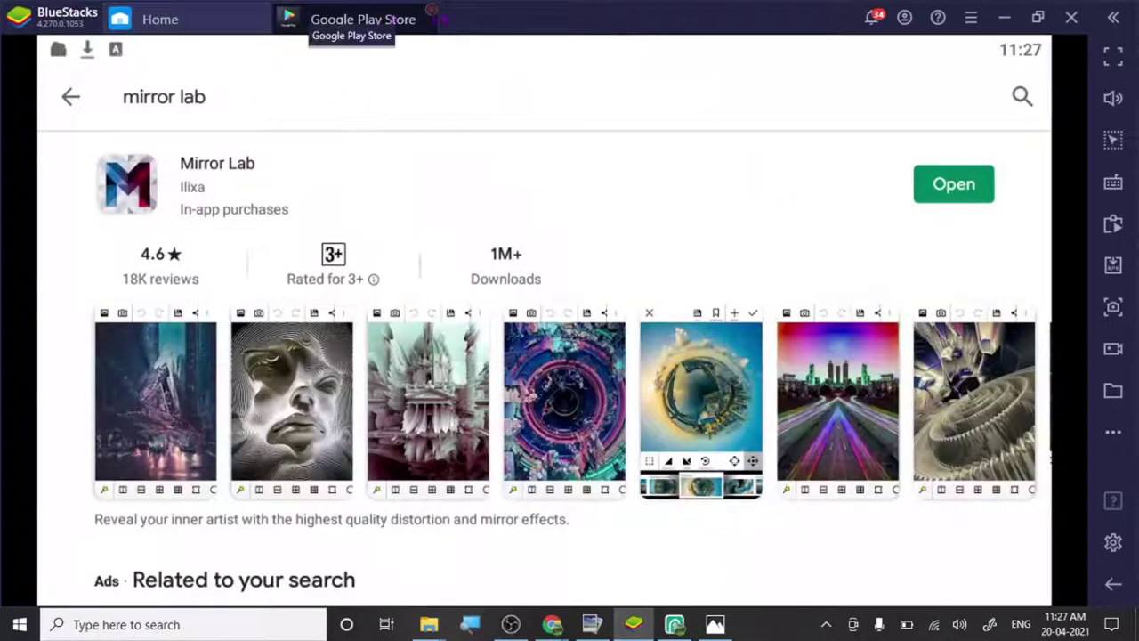
click(433, 16)
click(586, 165)
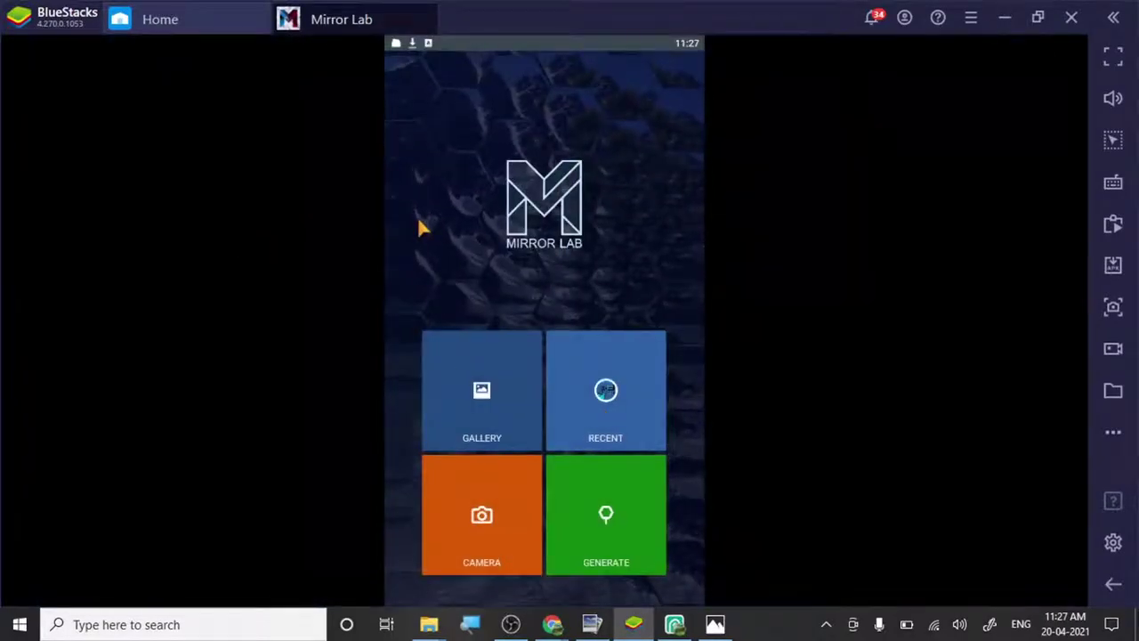
Try Kaleidoscope and Multi Kaleidoscope, settling on the Triangle Kaleidoscope effect.
click(488, 580)
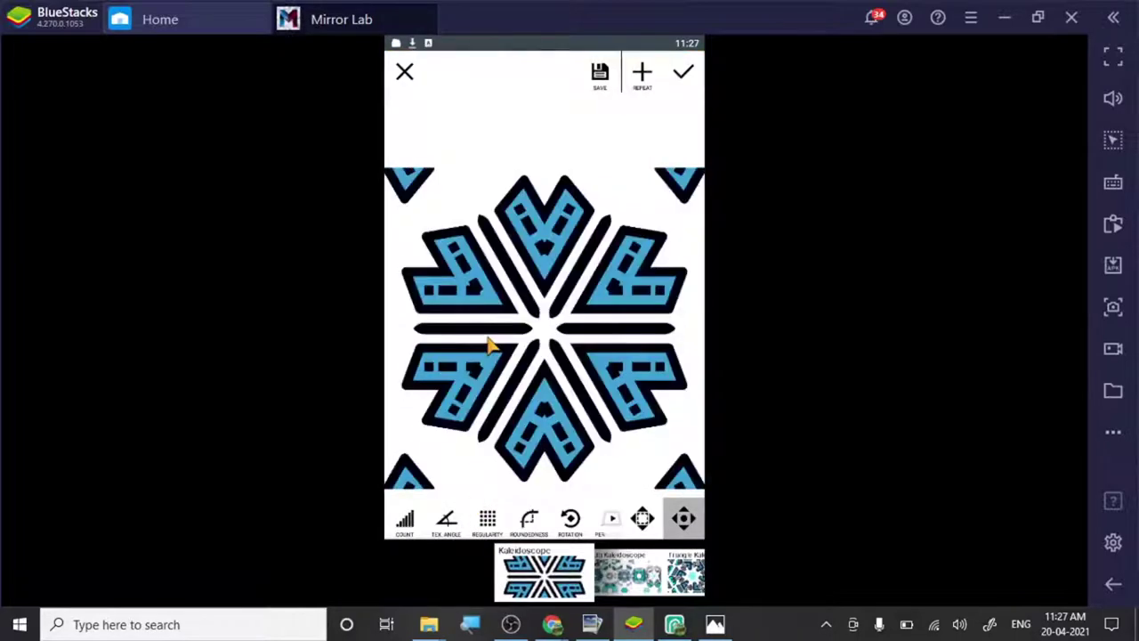
mouse_move(487, 347)
mouse_down()
mouse_move(457, 376)
mouse_move(490, 361)
mouse_up()
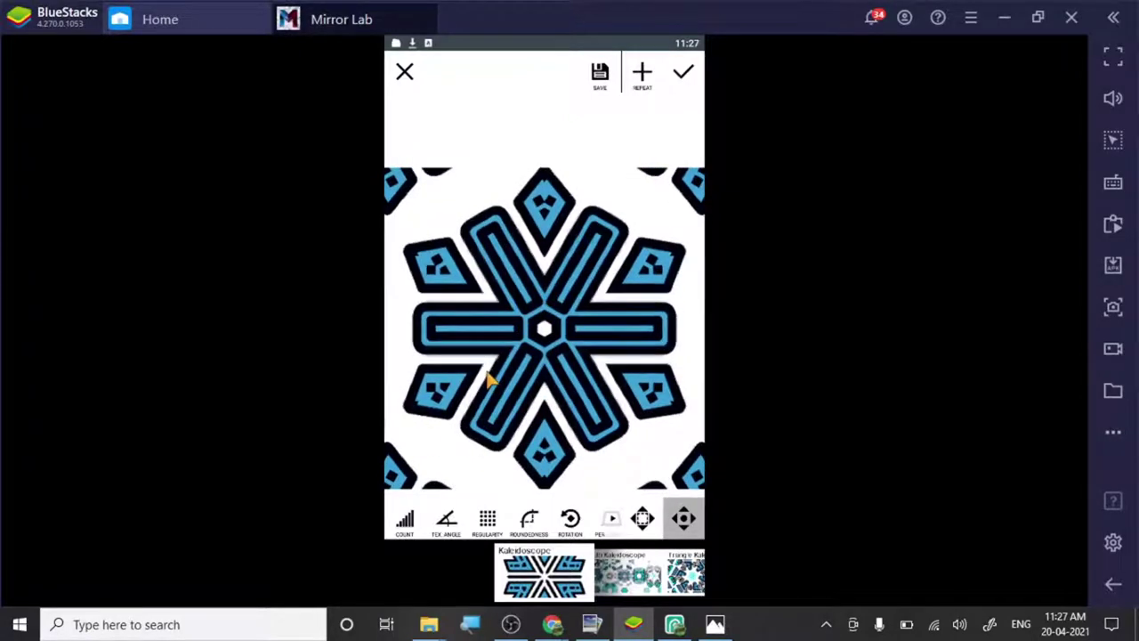
click(623, 576)
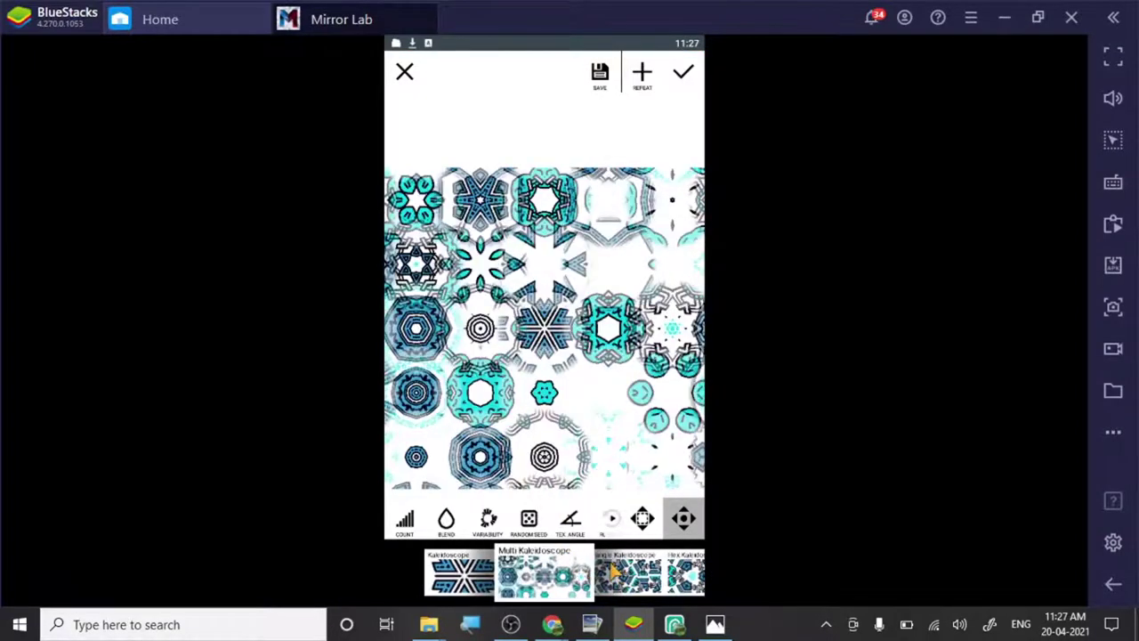
click(614, 574)
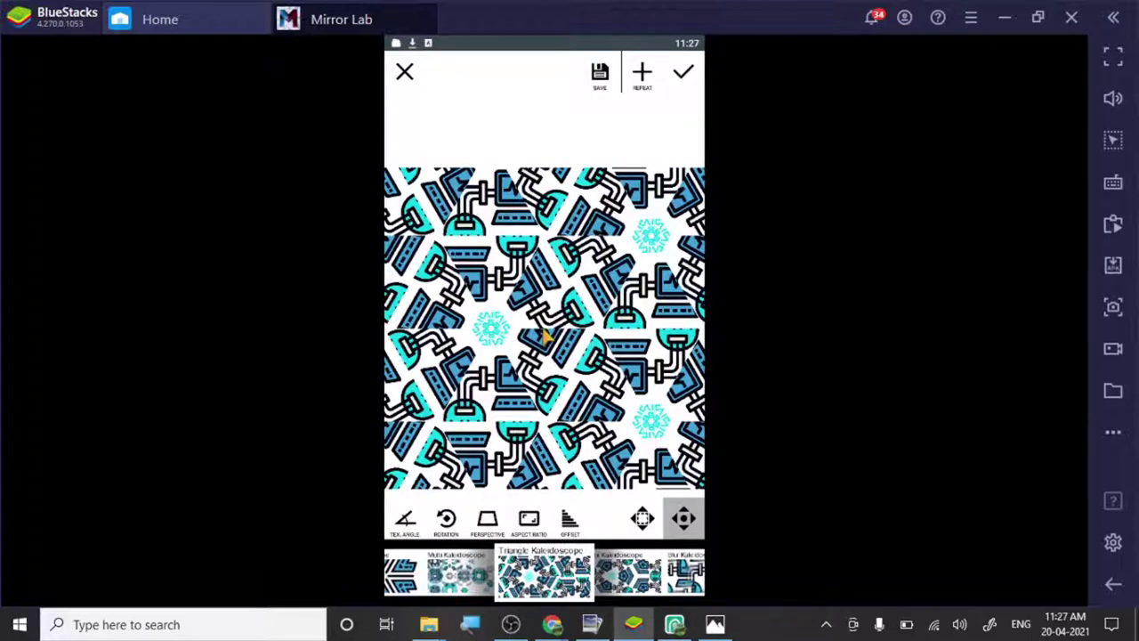
Drag the source image to refine the triangle tiling, then save the pattern.
drag(532, 309, 487, 361)
drag(567, 312, 545, 341)
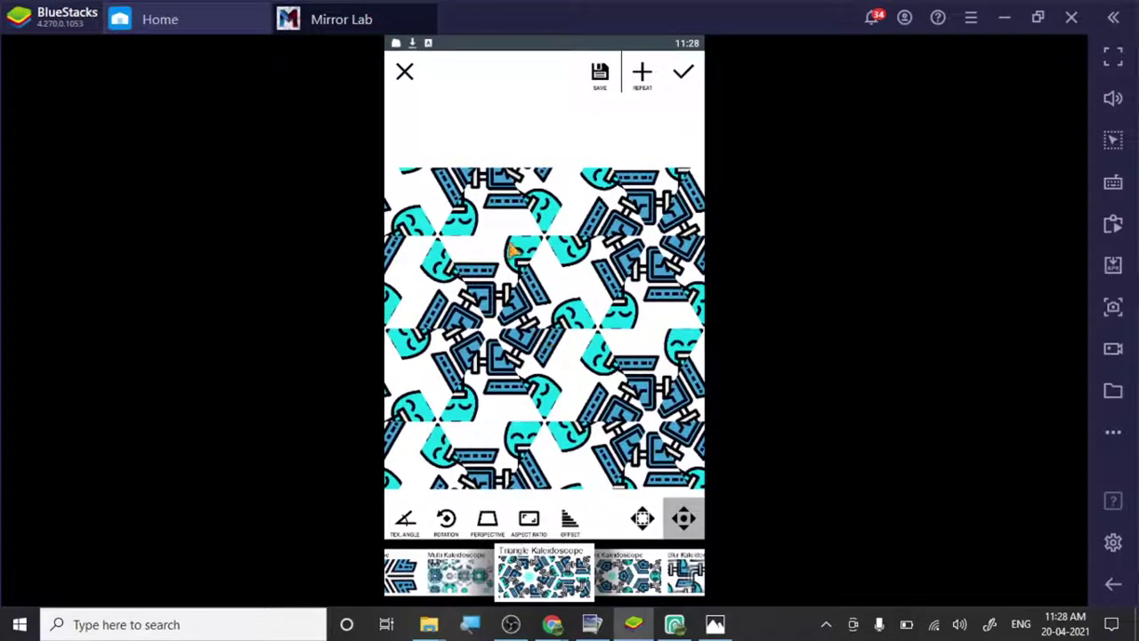
mouse_move(509, 269)
mouse_down()
mouse_move(490, 326)
mouse_move(533, 354)
mouse_move(505, 273)
mouse_up()
drag(462, 309, 455, 262)
click(601, 73)
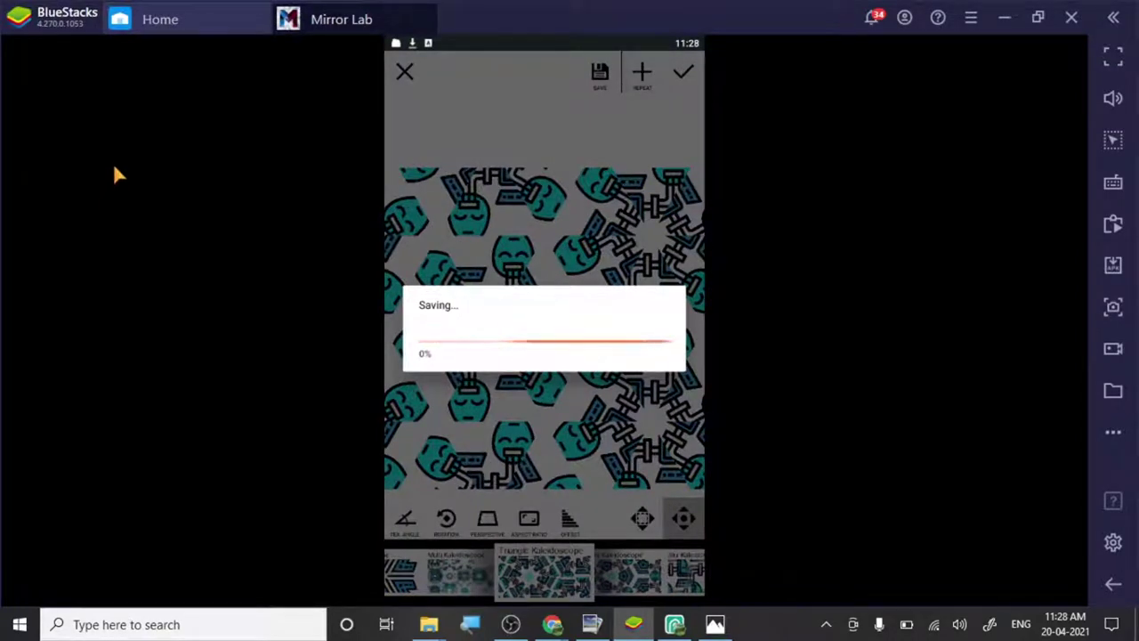
click(148, 29)
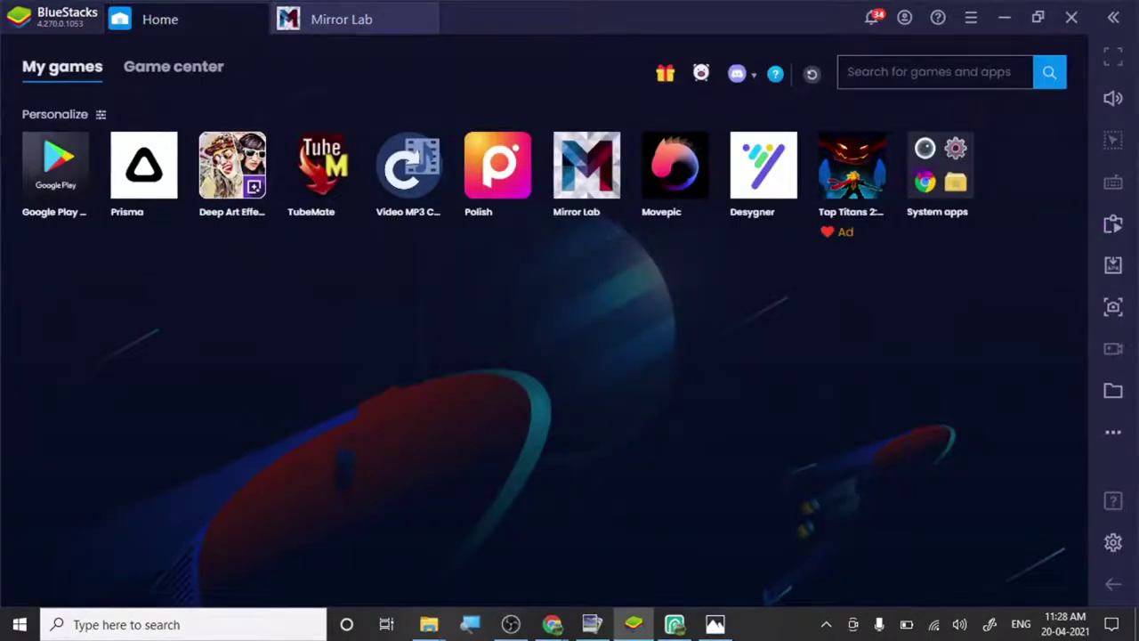
Open Media Manager from System apps and view the new mirrorlab image full size.
click(939, 166)
click(678, 254)
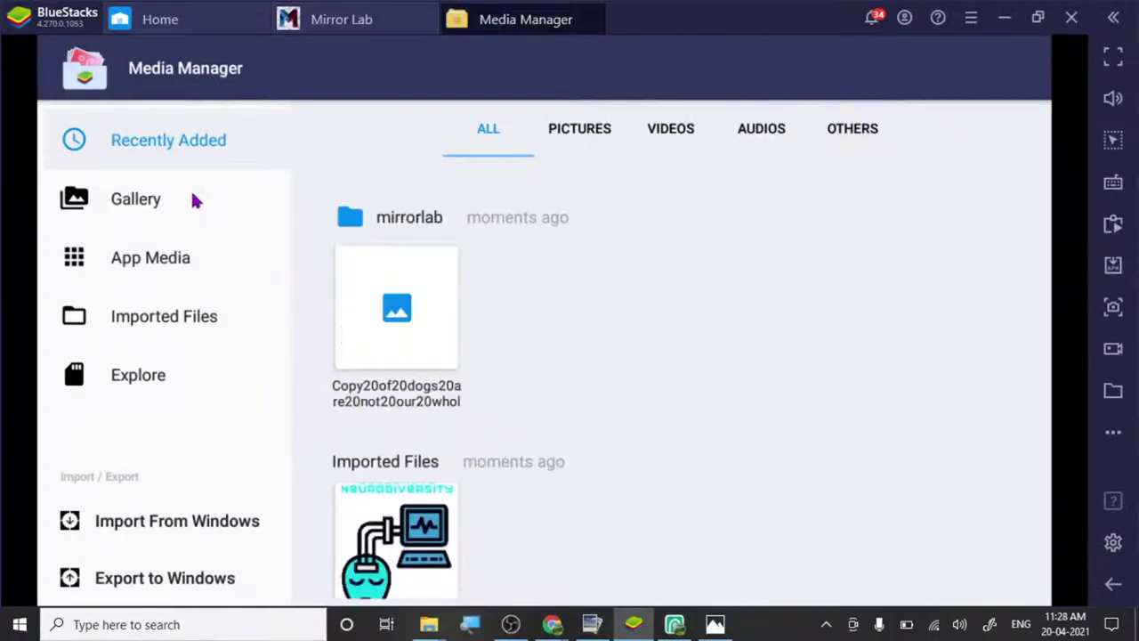
click(193, 198)
click(193, 151)
click(380, 301)
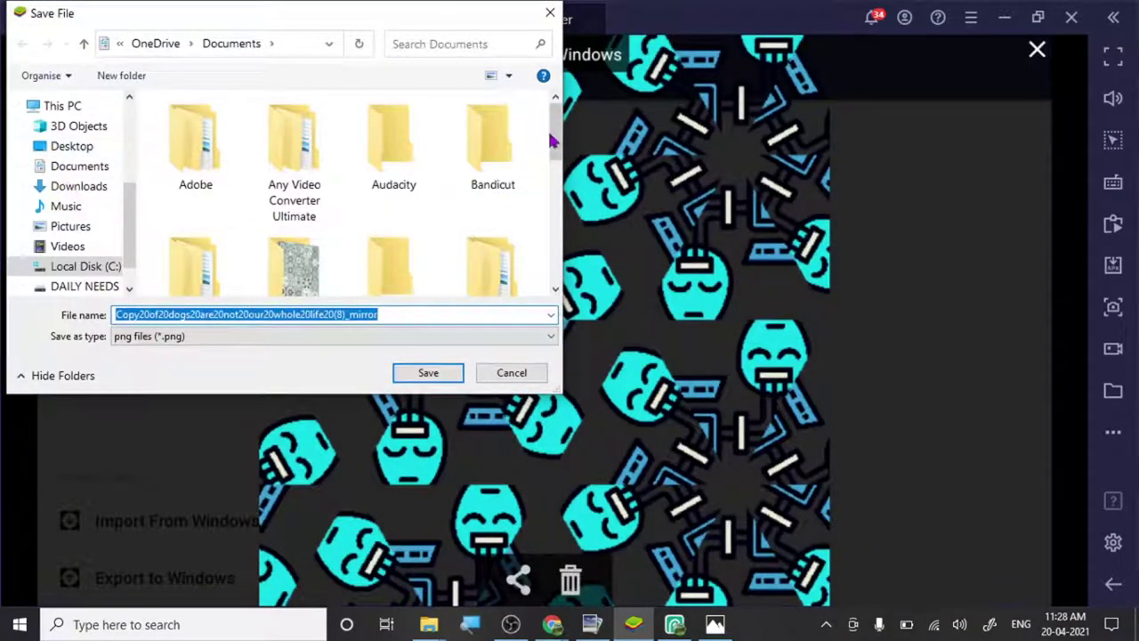
Send the kaleidoscope image to the Windows Documents folder as a PNG.
scroll(400, 146, down, 5)
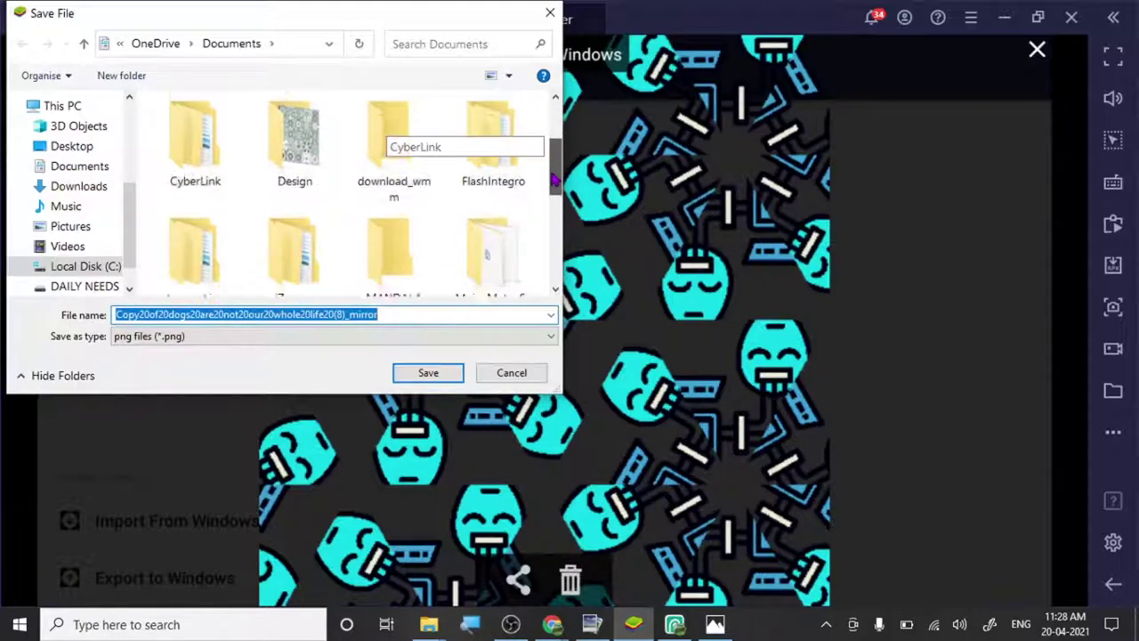
click(428, 377)
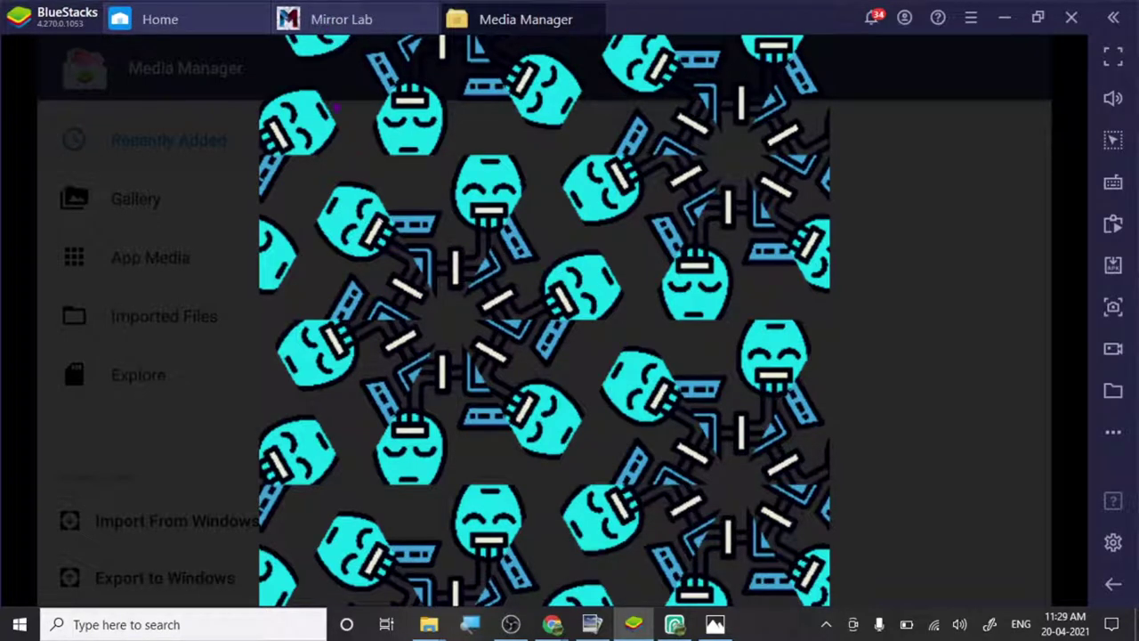
click(352, 19)
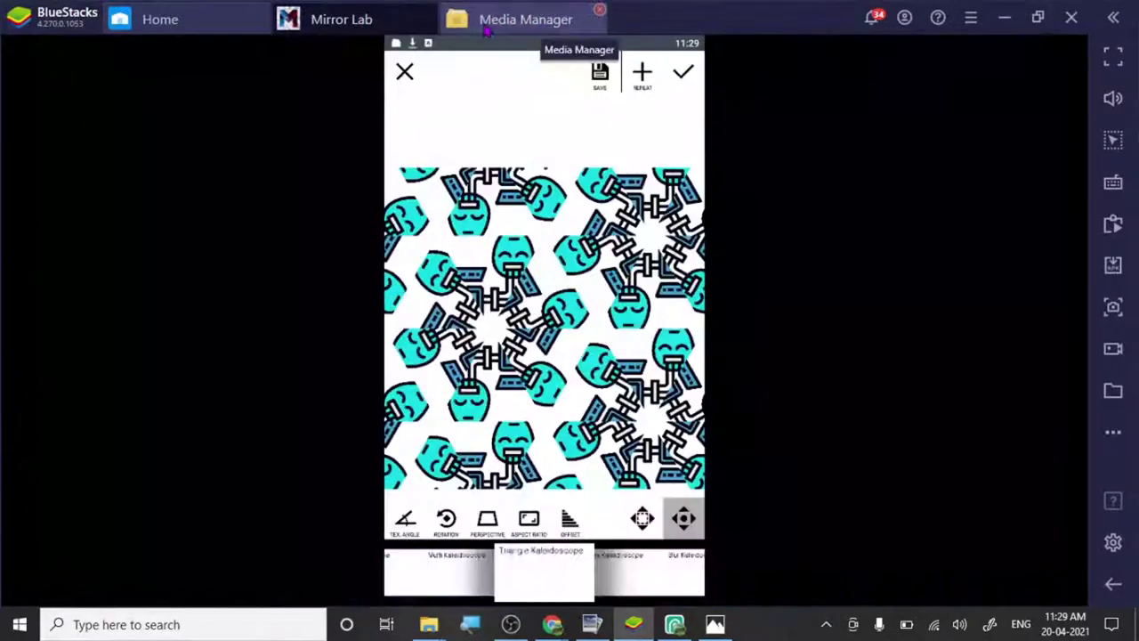
click(488, 27)
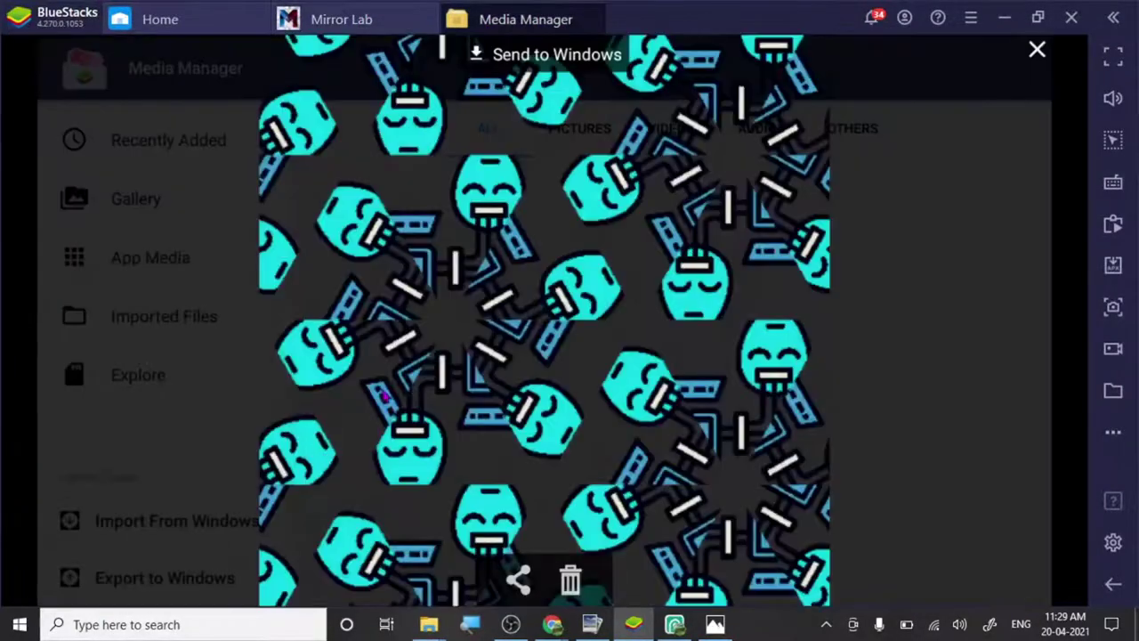
mouse_move(429, 624)
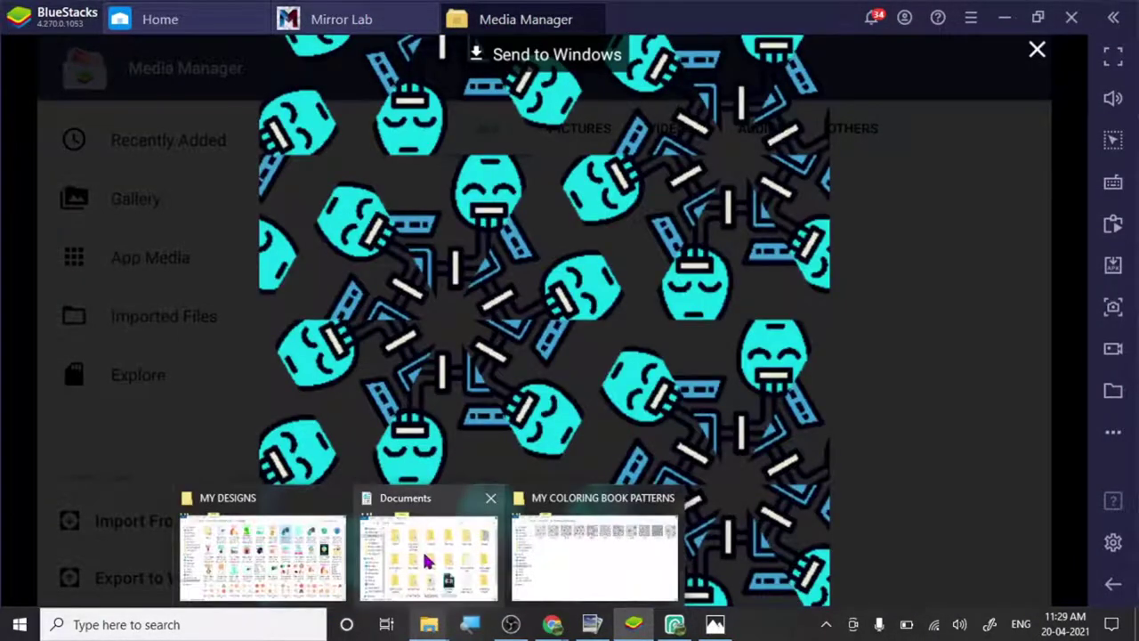
Select the new Copy20of20dogs kaleidoscope PNG in the Documents folder.
mouse_move(474, 541)
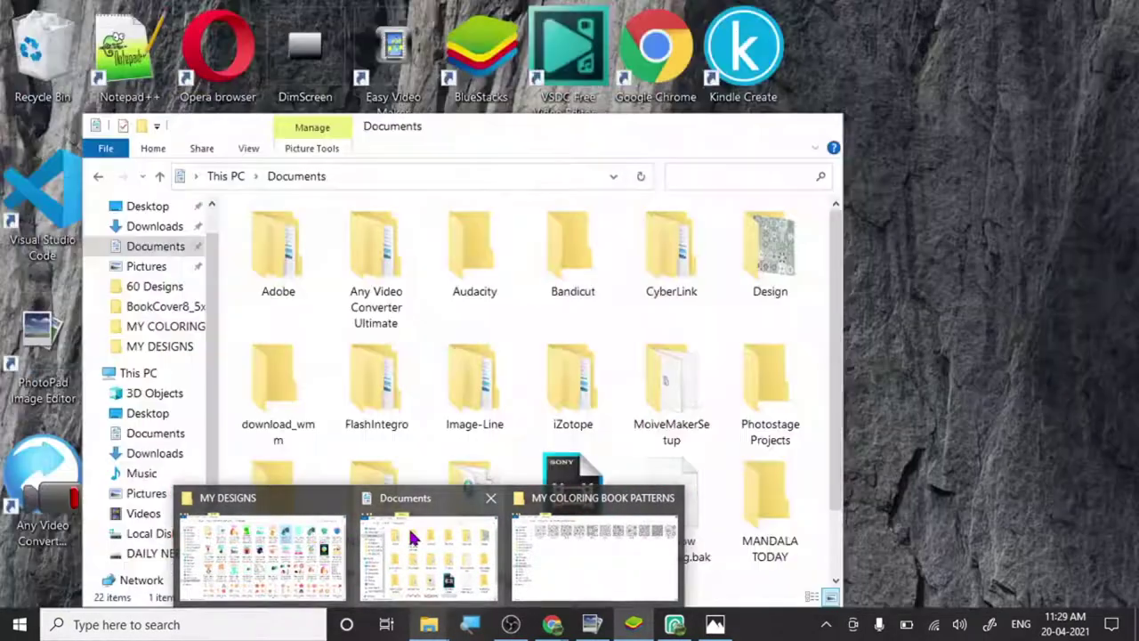
click(409, 526)
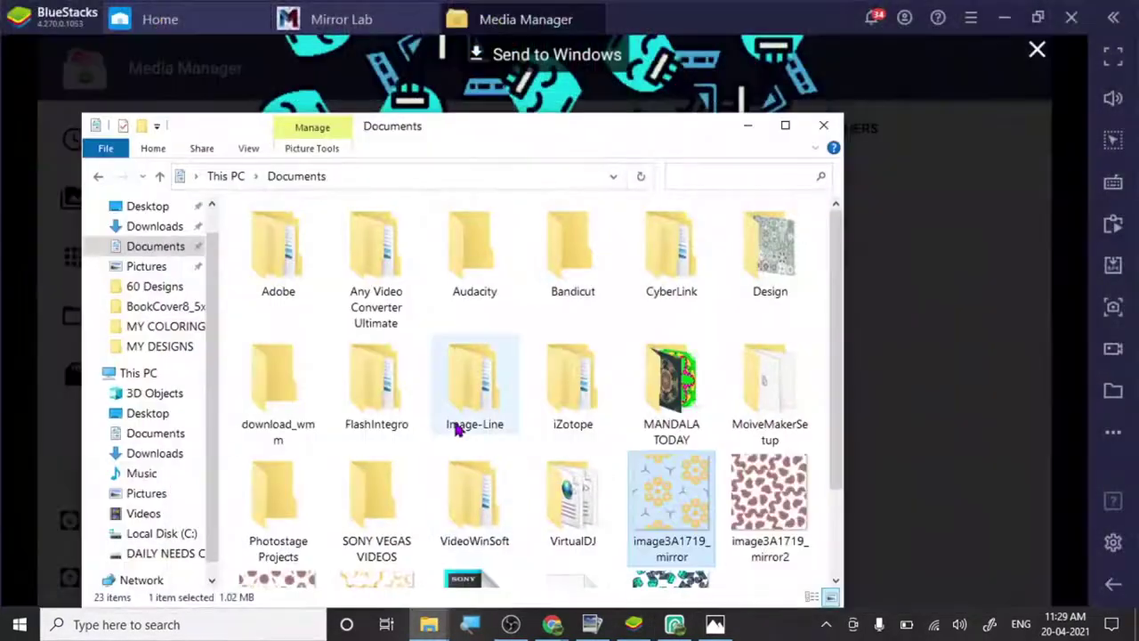
scroll(457, 428, down, 2)
click(684, 503)
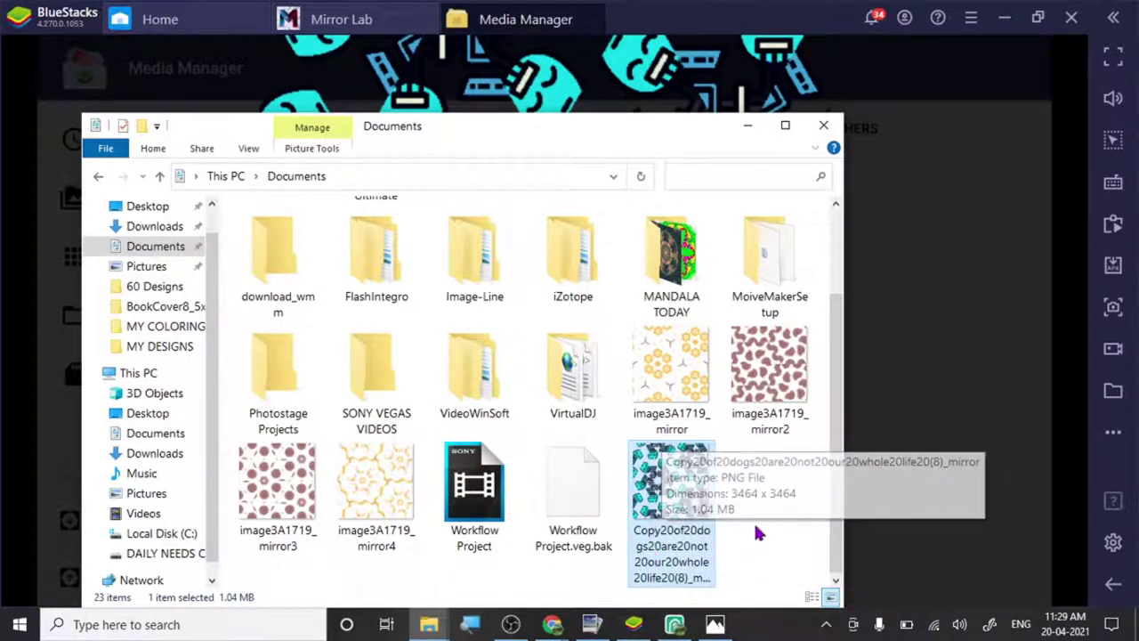
Preview the PNG in Photos, then drag the file over to Photopea.
double_click(694, 516)
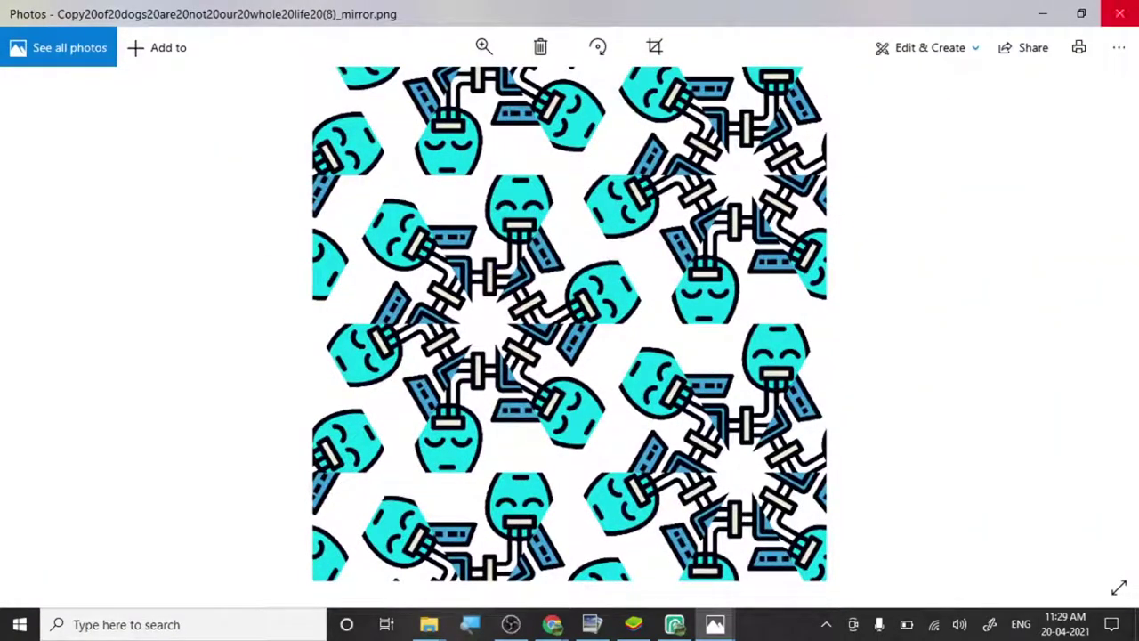
click(1119, 11)
drag(672, 489, 746, 489)
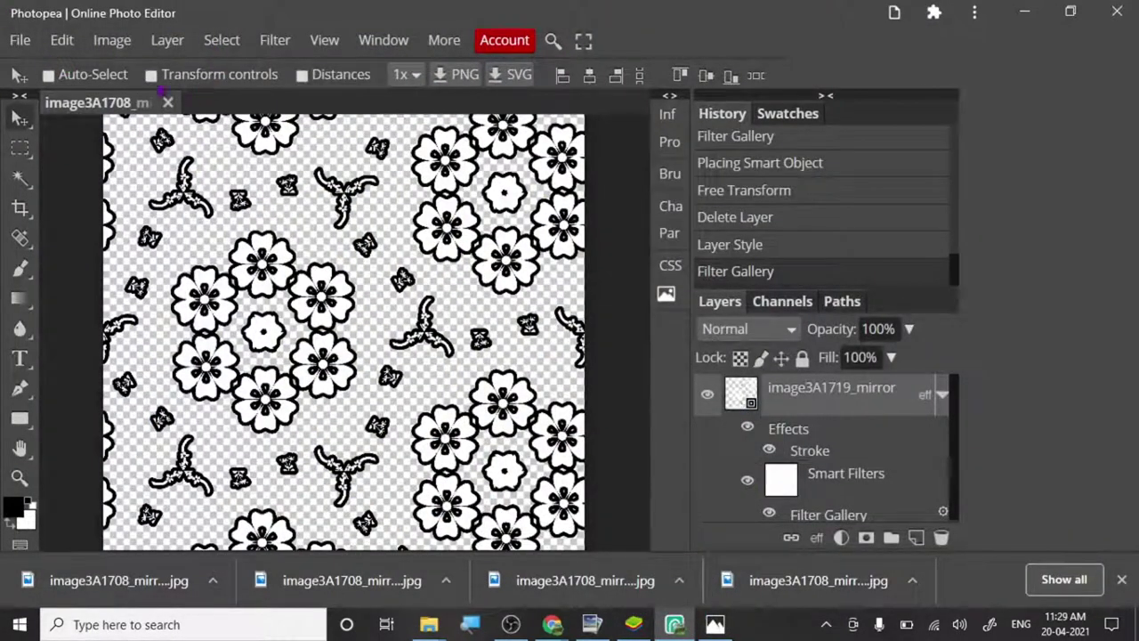
Bring up the New Project settings and dismiss them without creating a document.
click(25, 41)
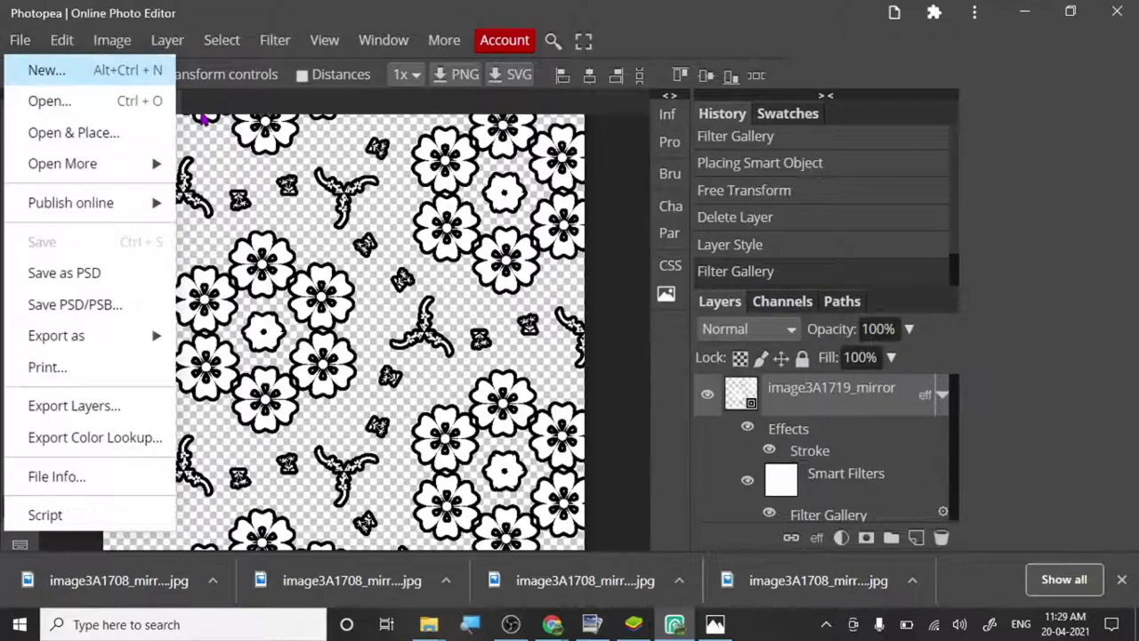
key(alt+ctrl+n)
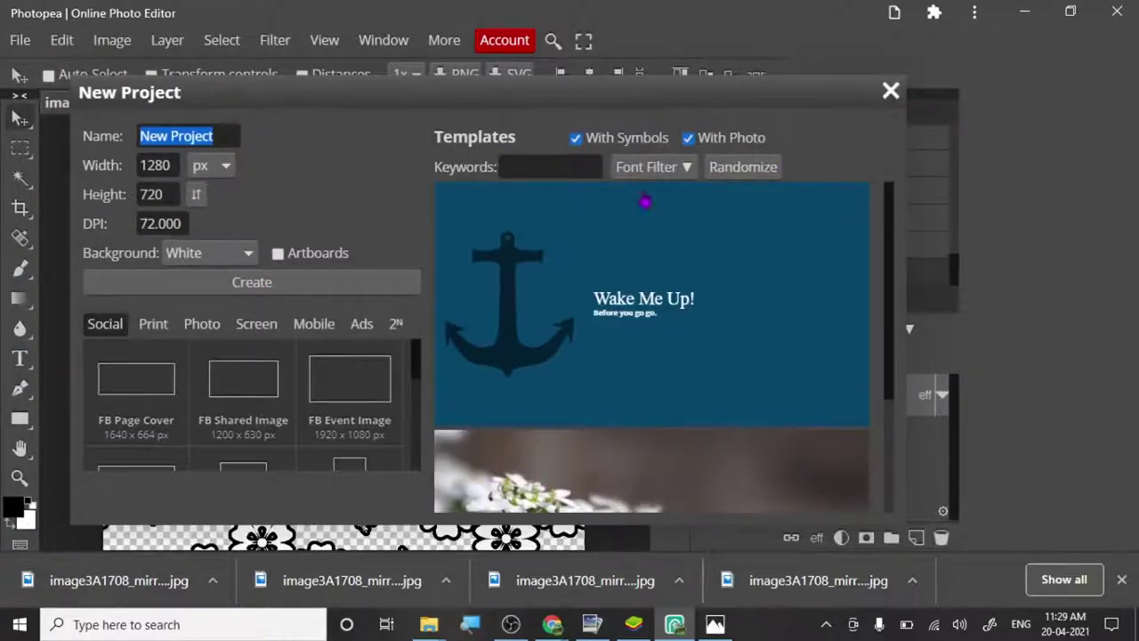
click(889, 90)
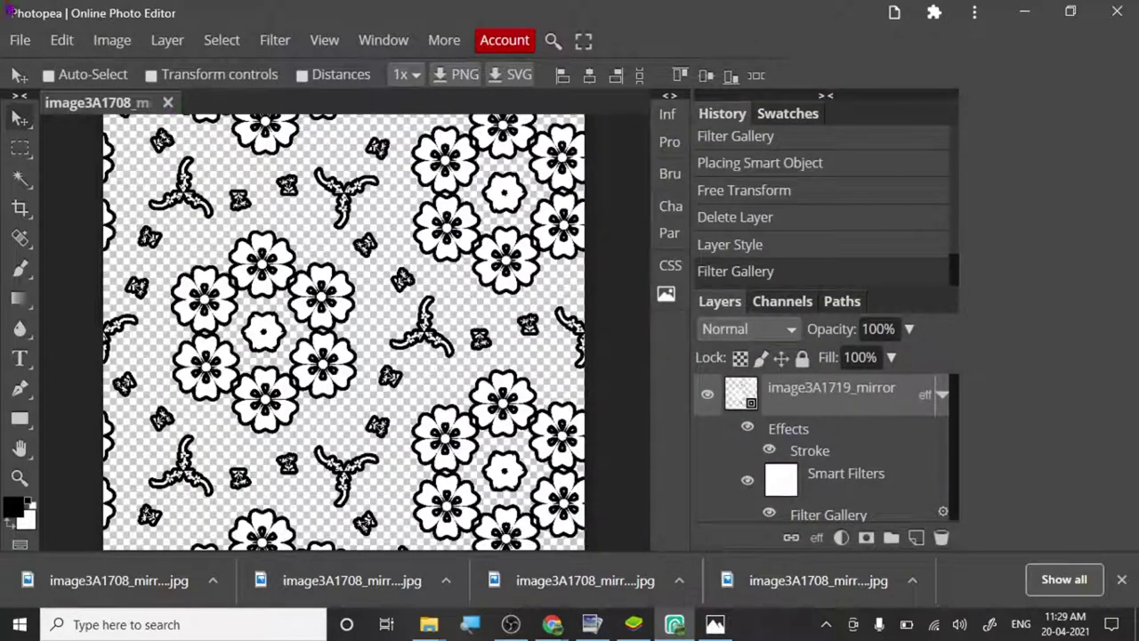
Open the Copy20of20dogs kaleidoscope PNG from Documents in Photopea.
click(18, 40)
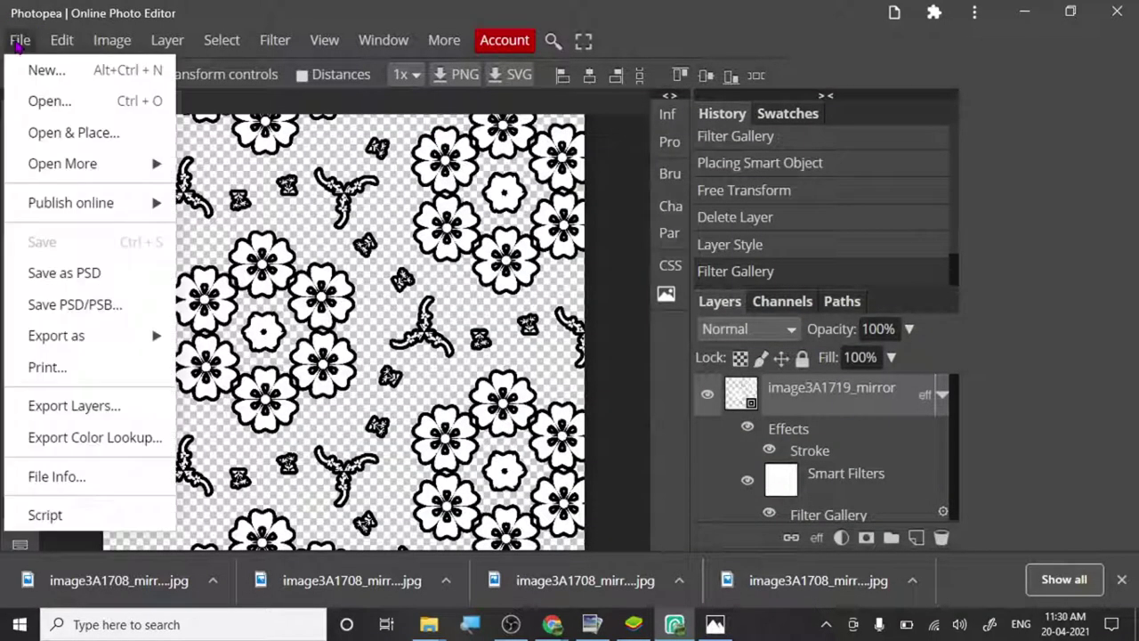
click(38, 116)
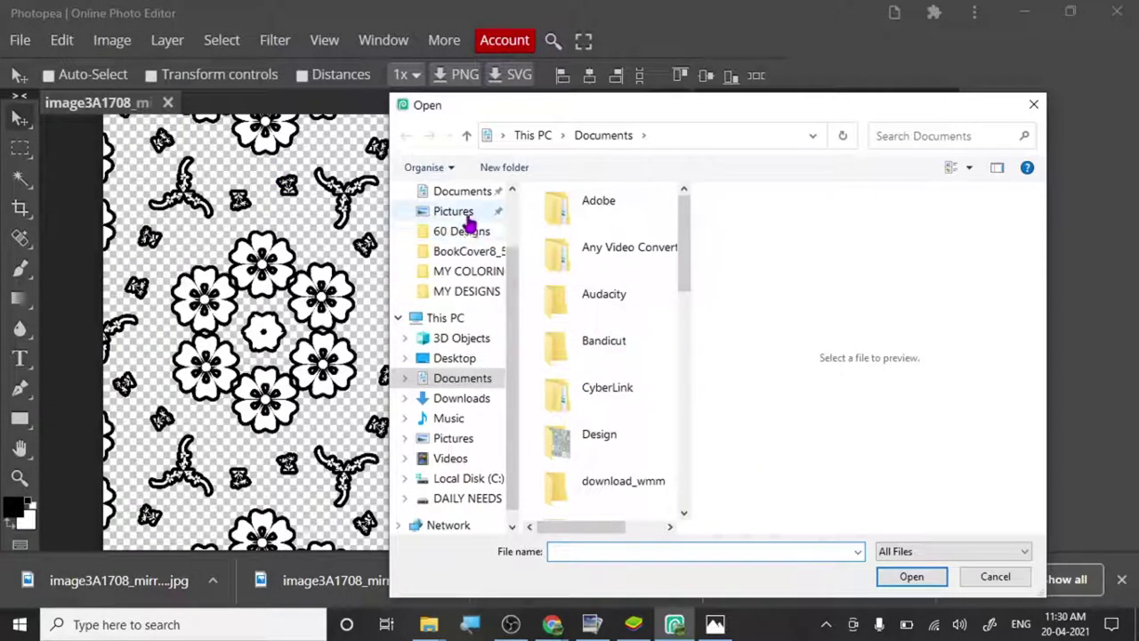
click(466, 189)
scroll(587, 271, down, 2)
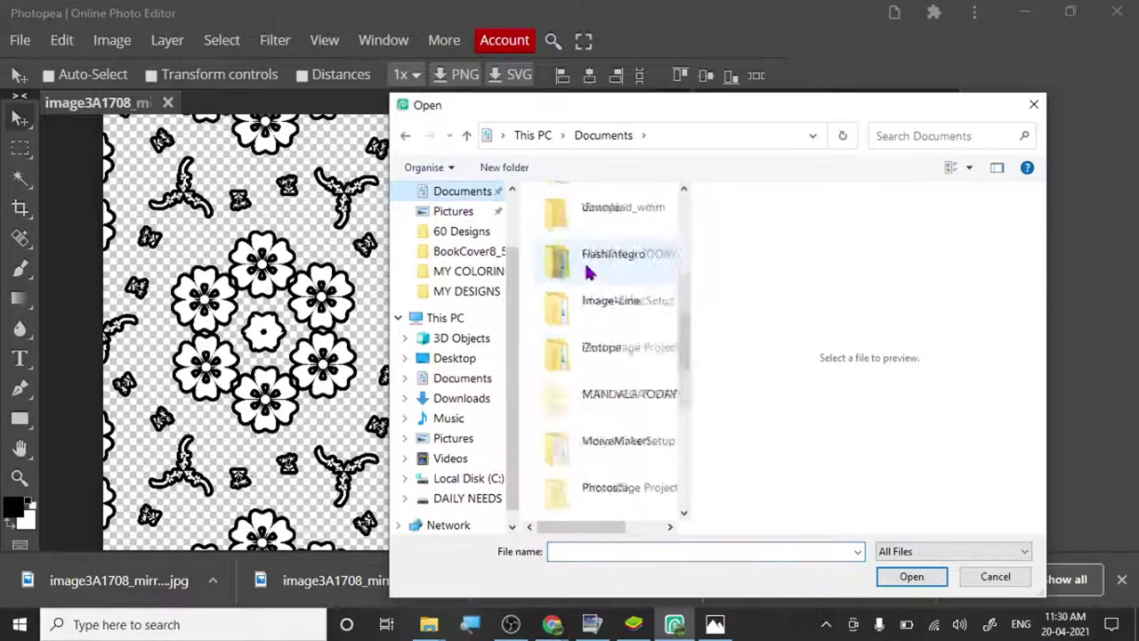
scroll(587, 272, down, 5)
scroll(587, 267, up, 2)
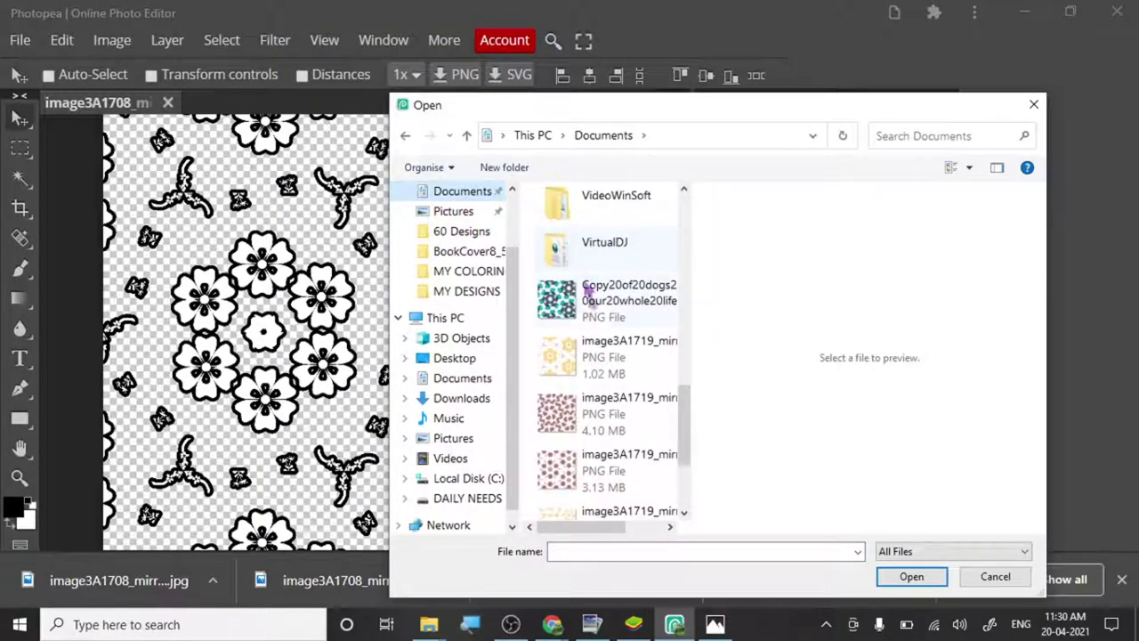
click(589, 297)
click(899, 577)
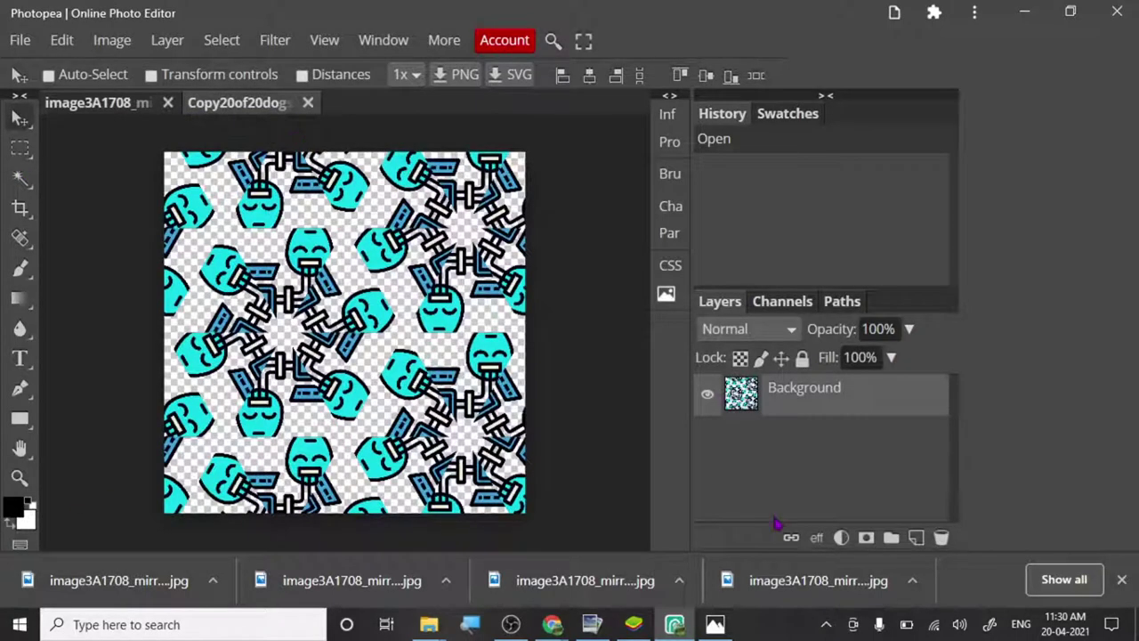
Add a 25 px black Stroke layer effect positioned Outside to the kaleidoscope image.
click(812, 537)
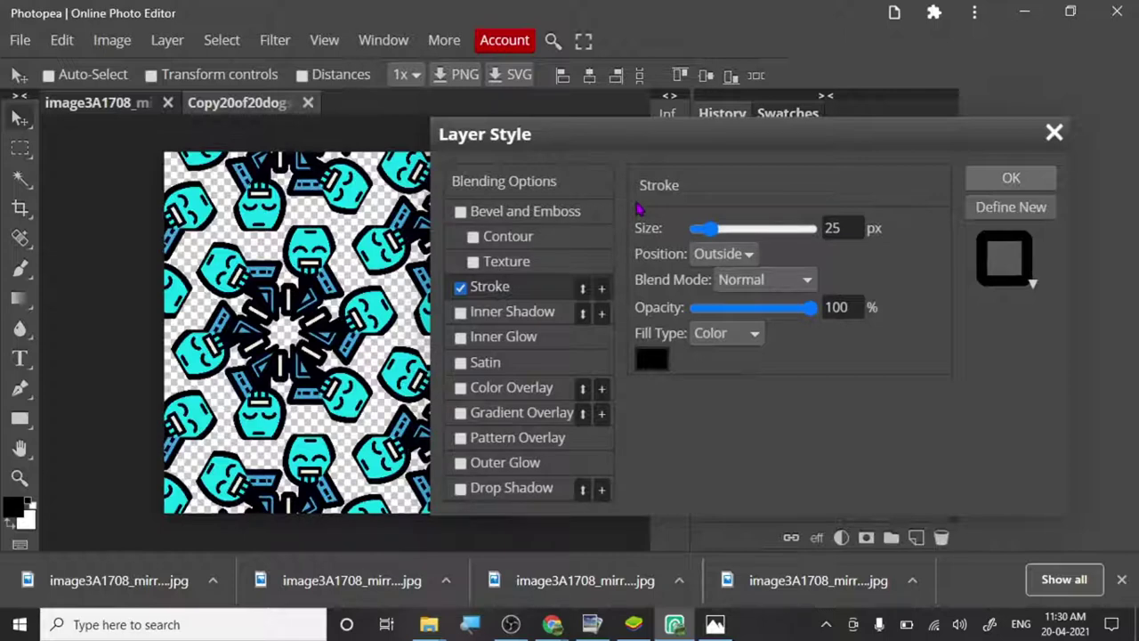
key(Return)
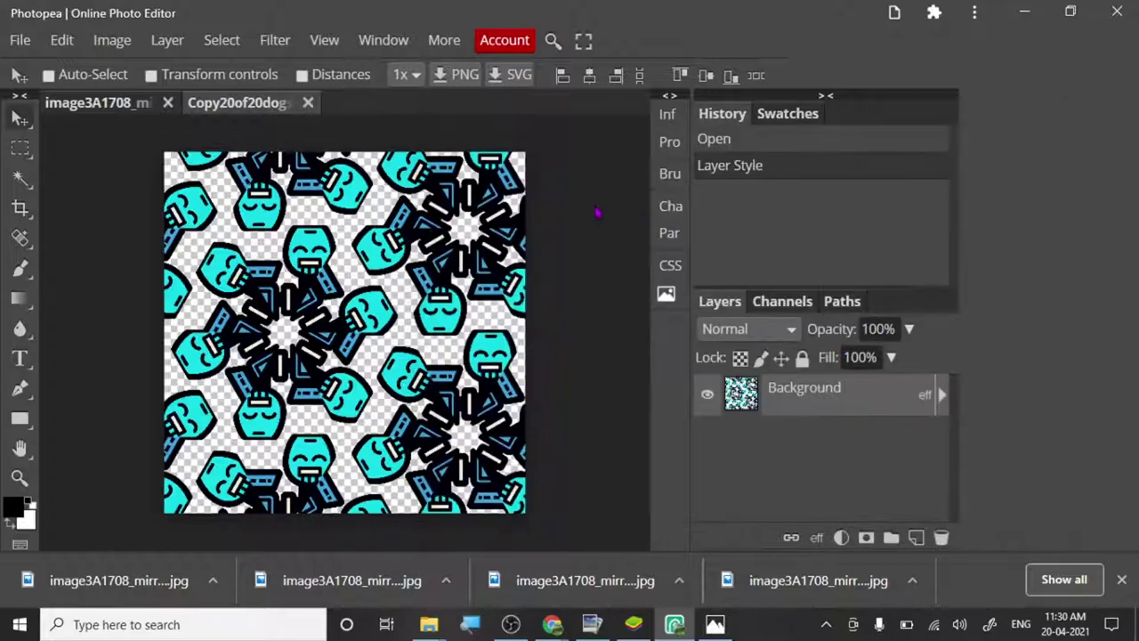
click(290, 46)
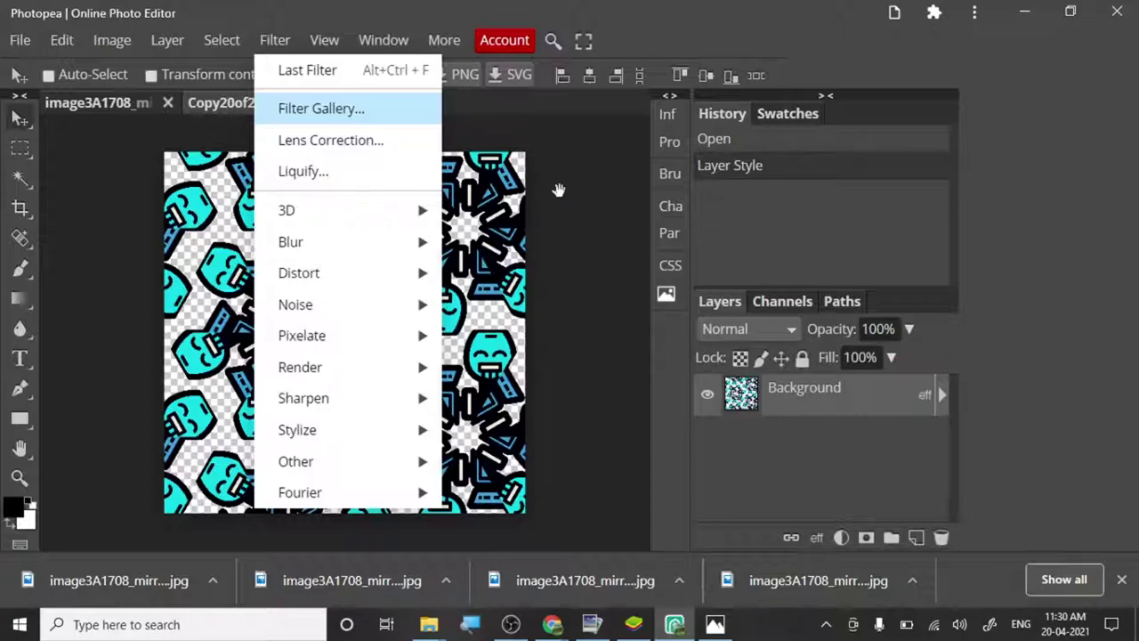
Apply the Sketch > Photocopy filter from Filter Gallery with Detail 10 and Darkness 4.
key(Return)
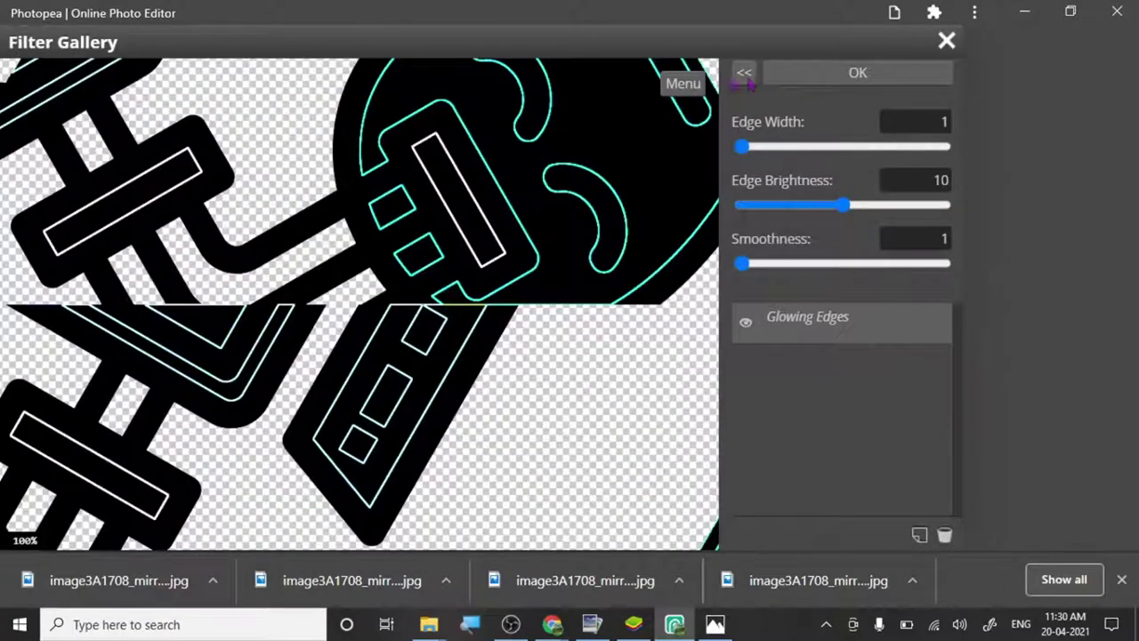
click(744, 74)
click(745, 73)
click(745, 75)
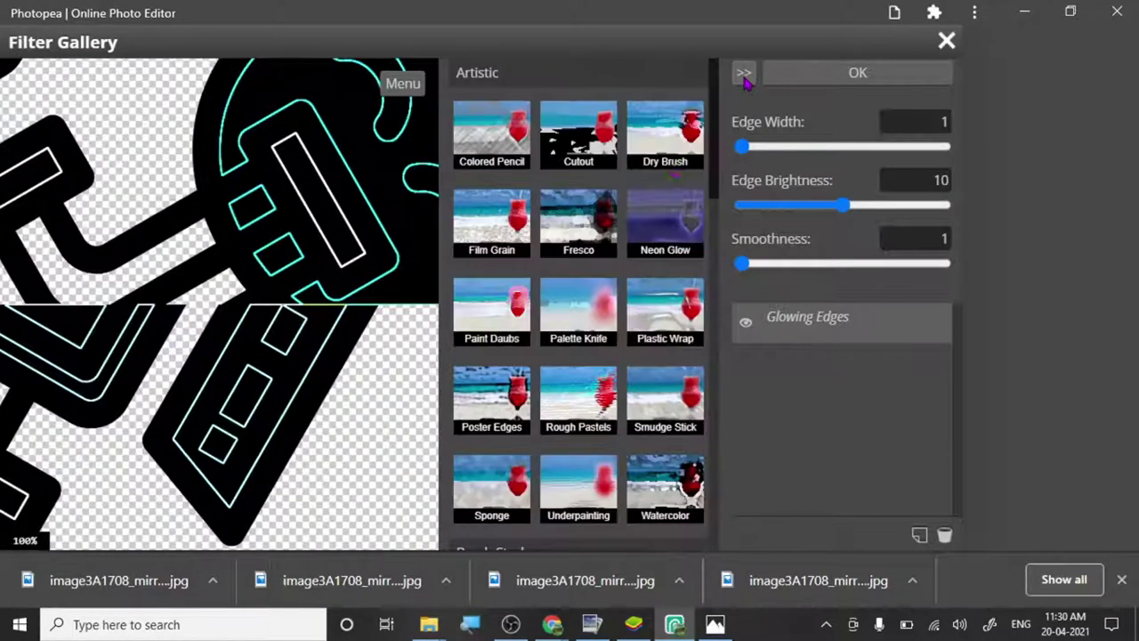
scroll(577, 416, down, 3)
scroll(577, 416, down, 4)
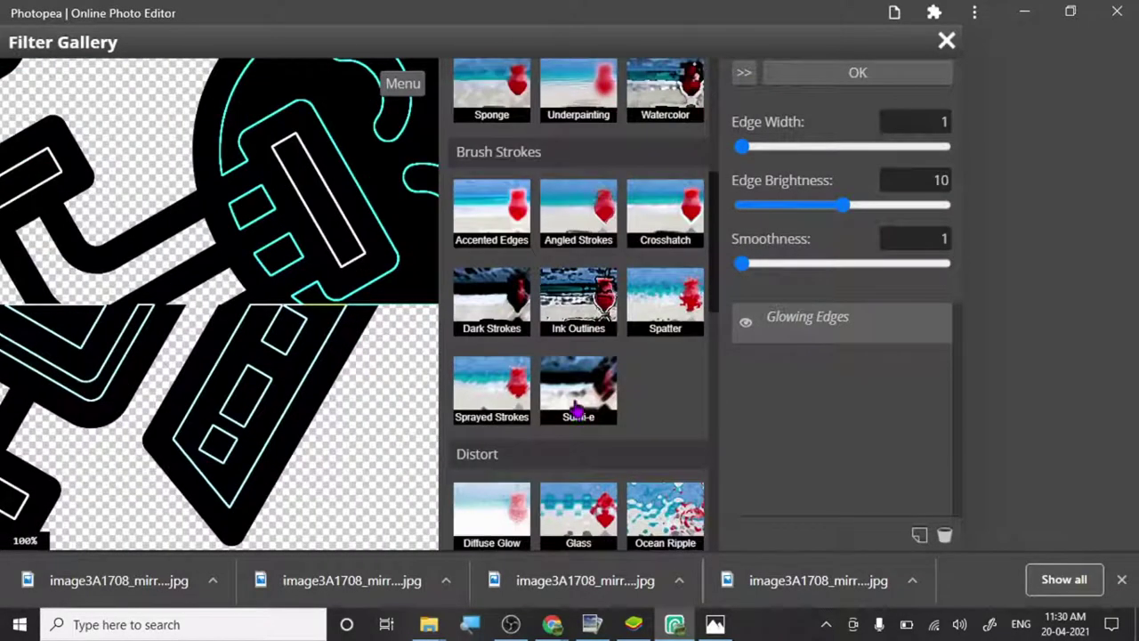
scroll(604, 425, down, 1)
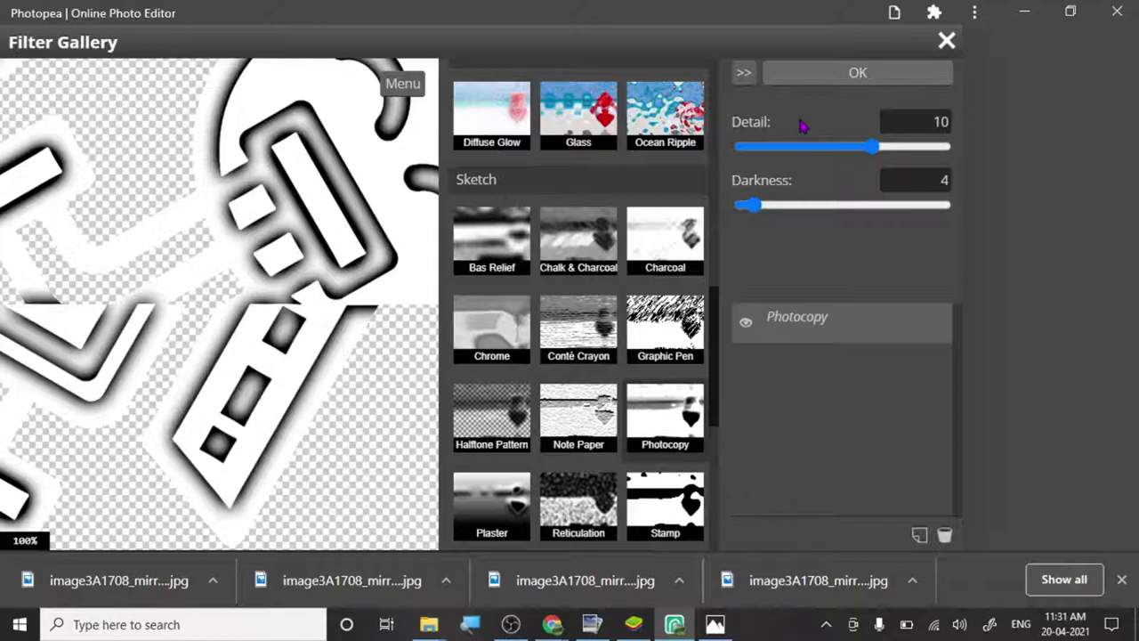
key(Return)
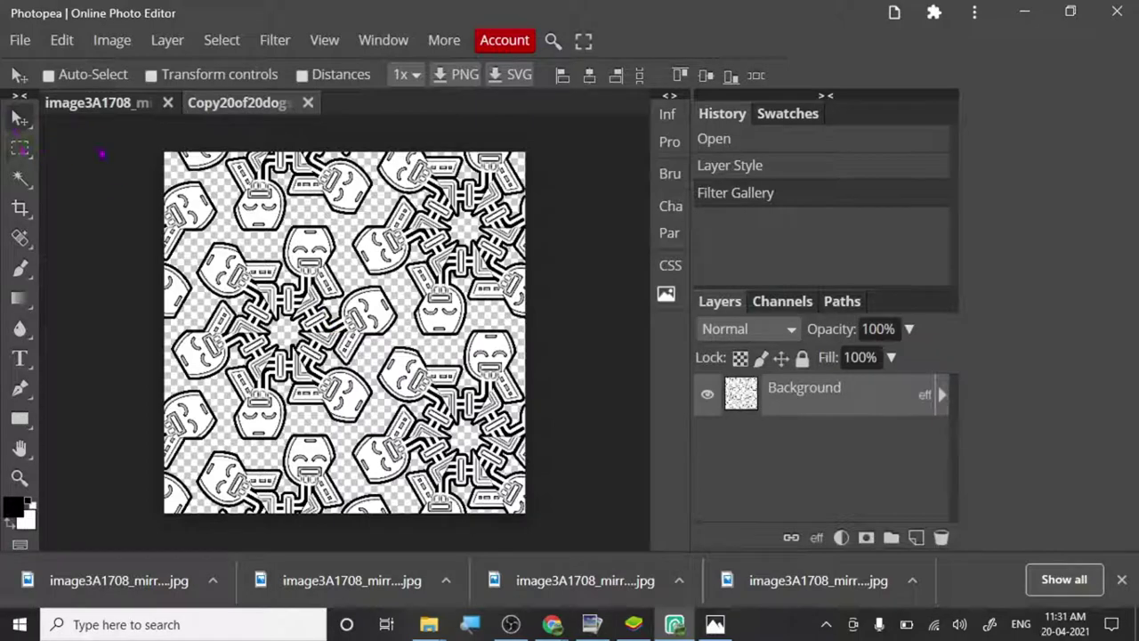
Export the pattern as a 3464×3464 JPG at 100% quality and open the download.
click(16, 41)
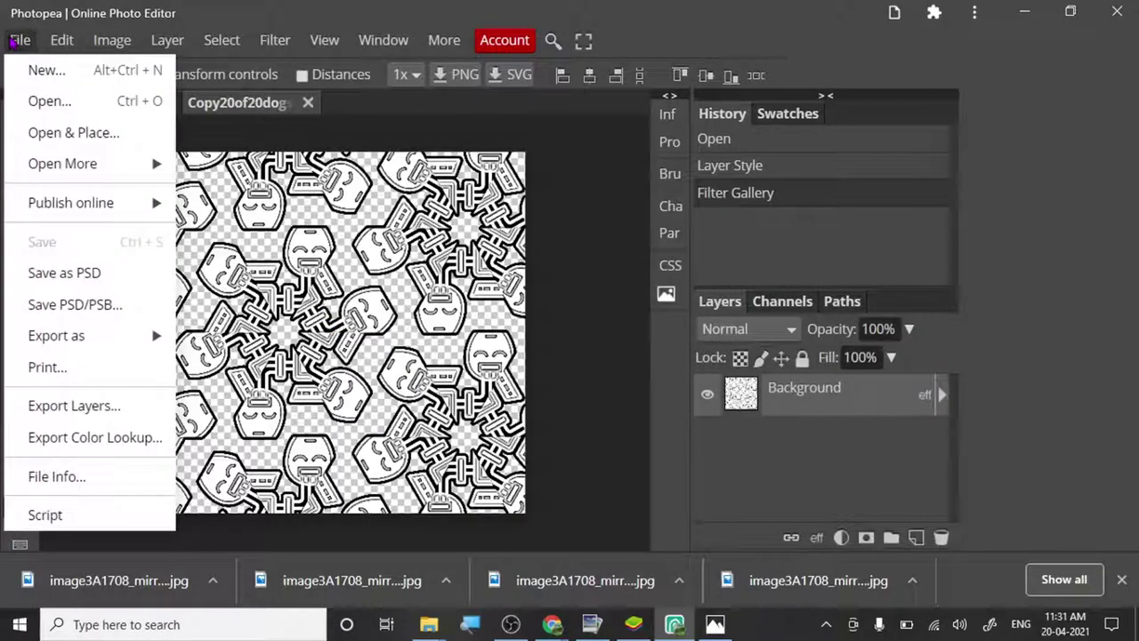
mouse_move(133, 332)
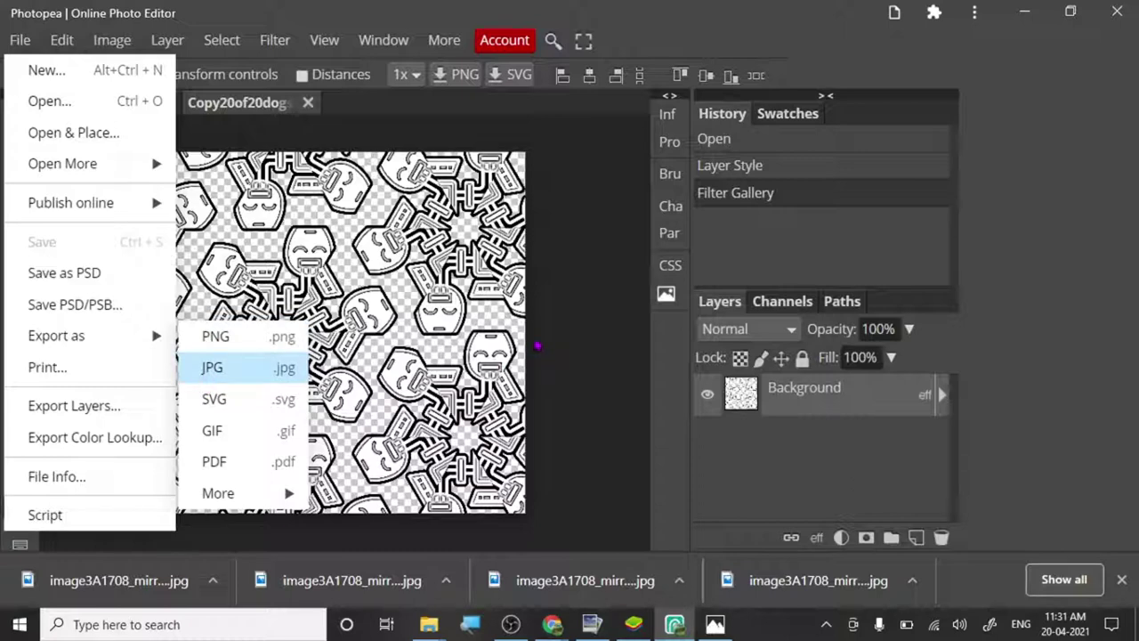
key(Return)
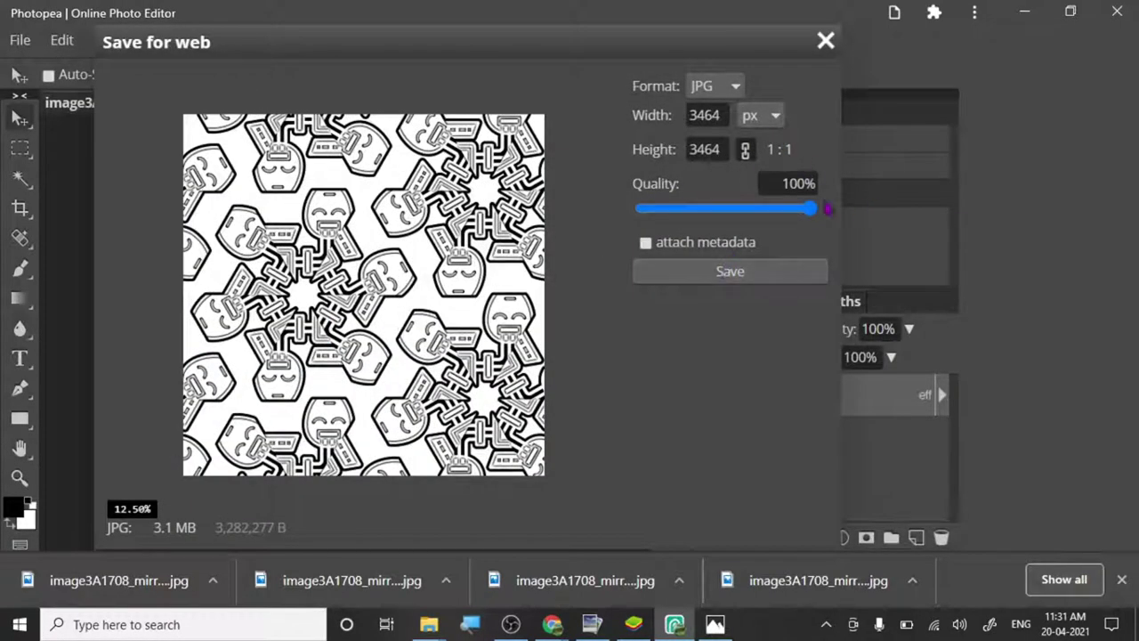
click(761, 274)
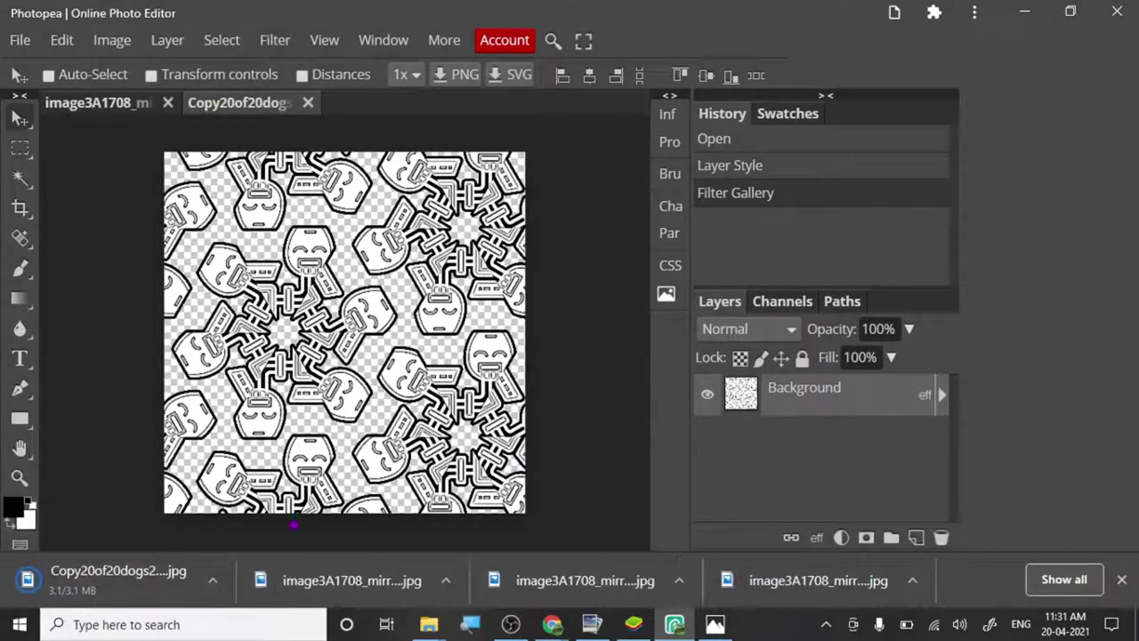
click(102, 582)
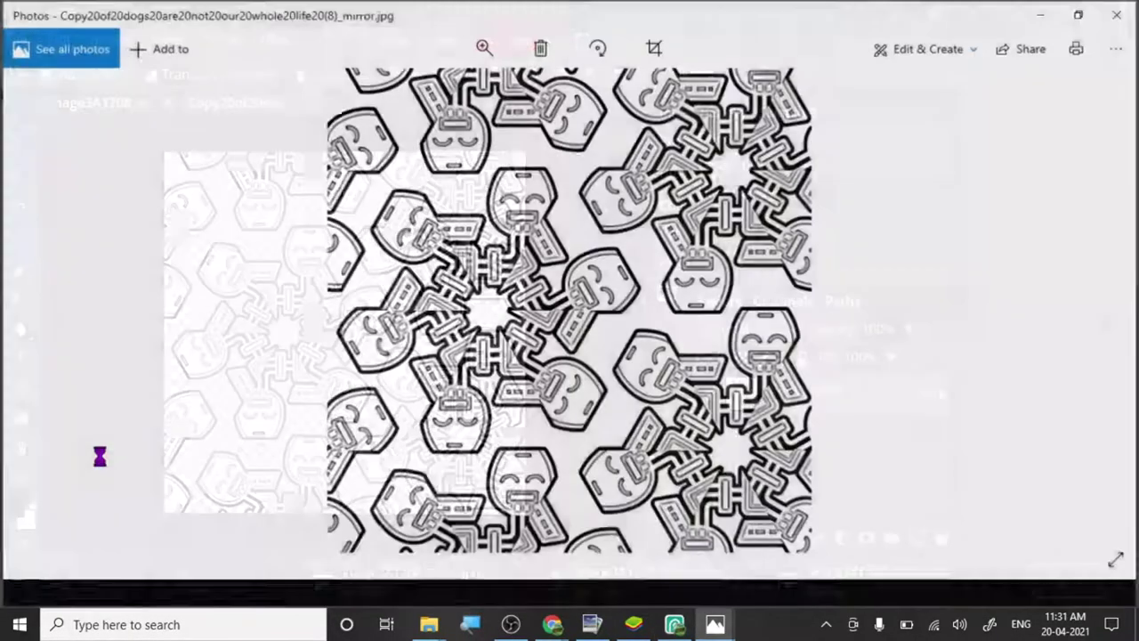
Zoom in and back out on the mirror JPG in Photos to inspect the outlines.
scroll(437, 372, up, 6)
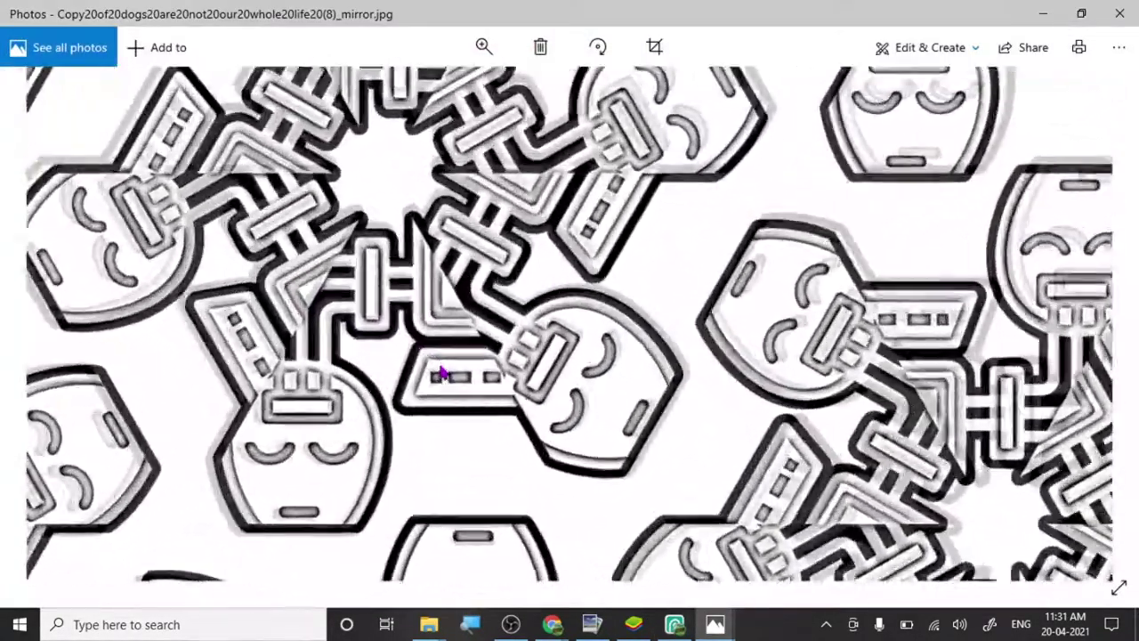
scroll(659, 396, down, 4)
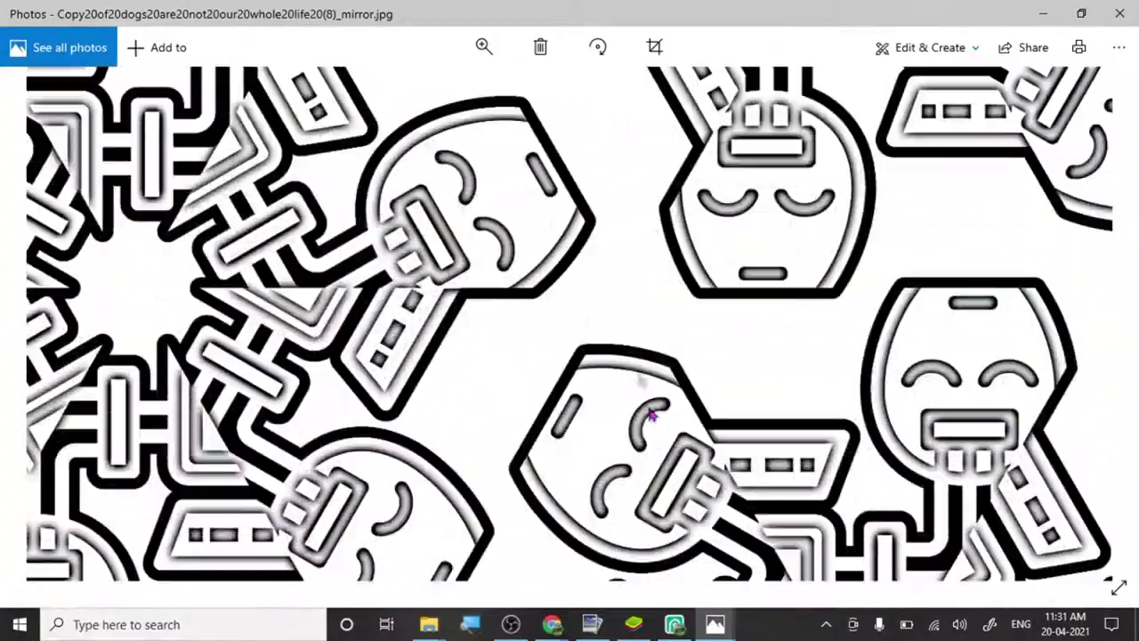
scroll(639, 276, up, 3)
scroll(639, 276, down, 4)
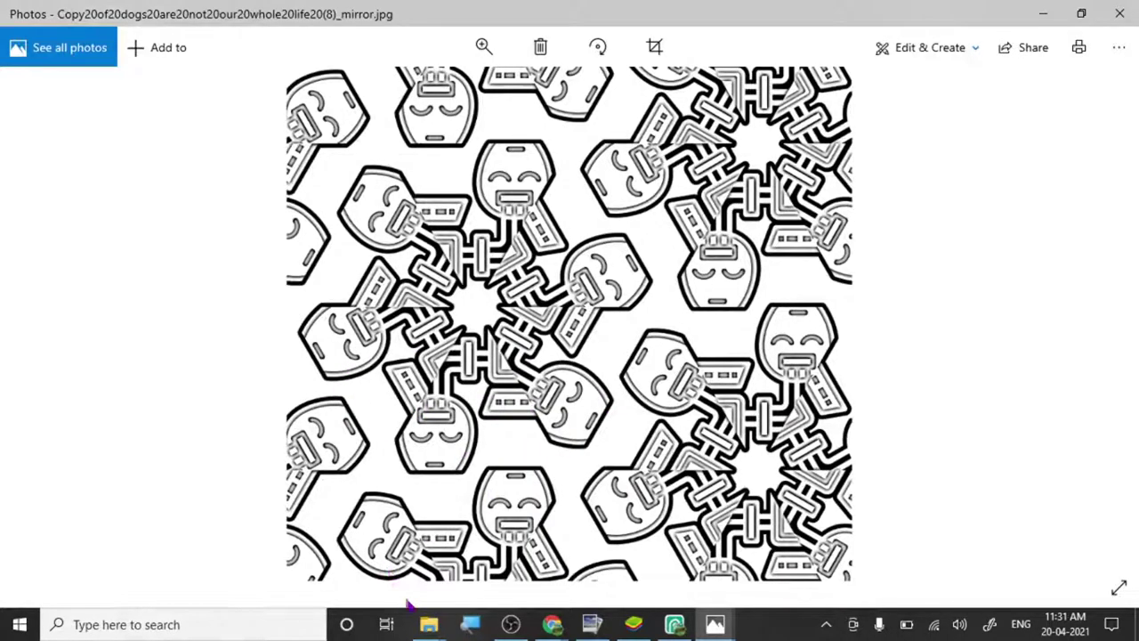
mouse_move(429, 623)
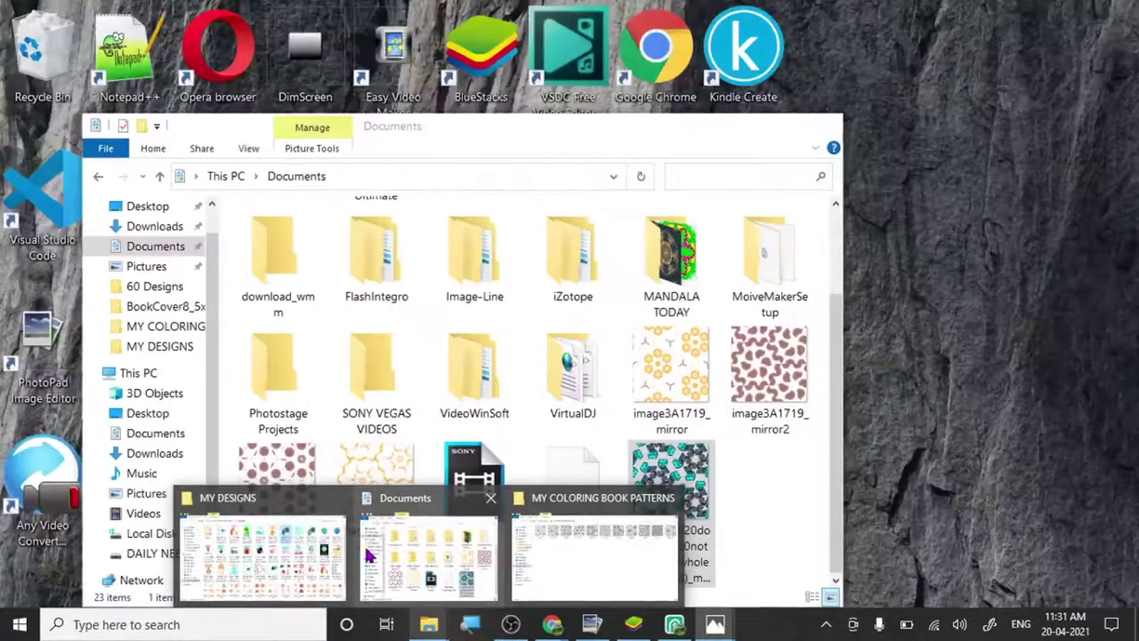
mouse_move(330, 550)
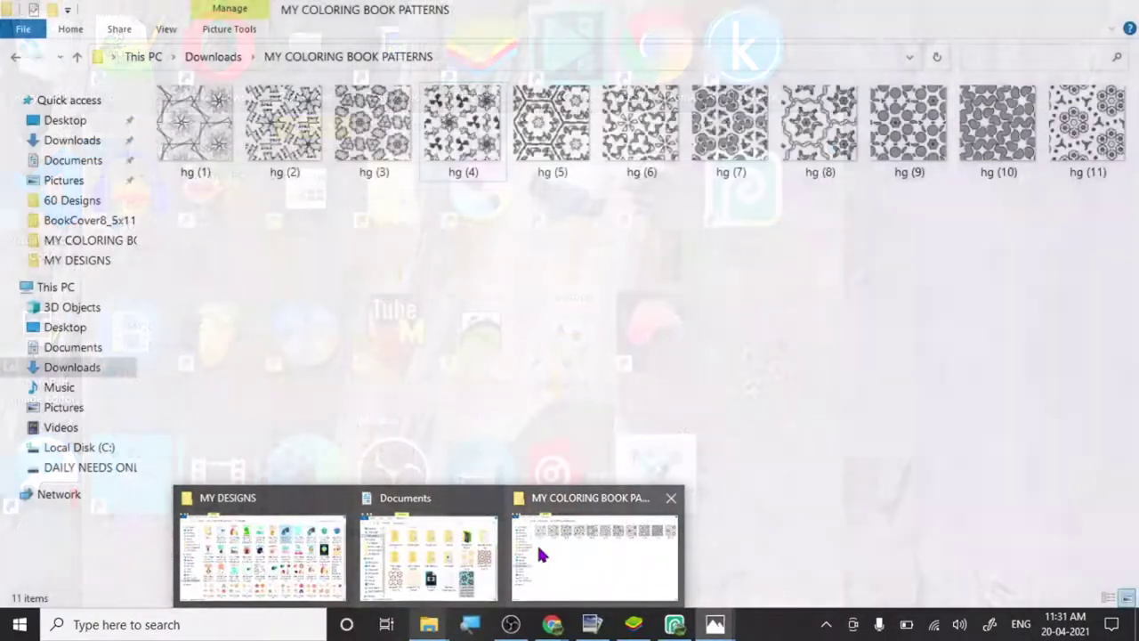
Switch to the MY COLORING BOOK PATTERNS folder and open the hg (4) image.
click(536, 543)
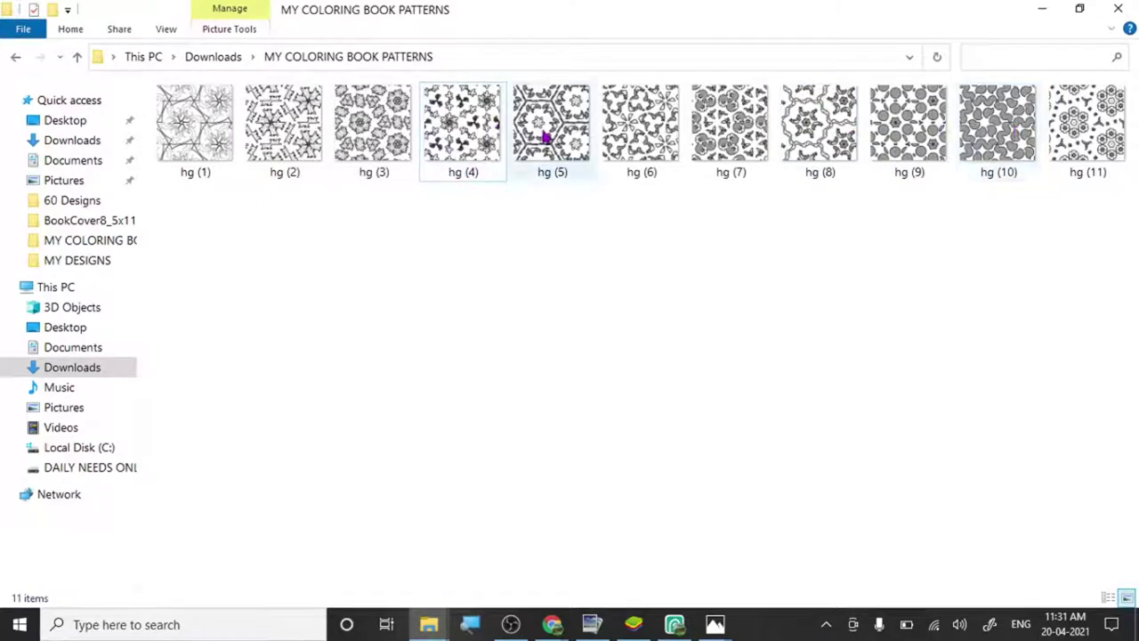
double_click(465, 132)
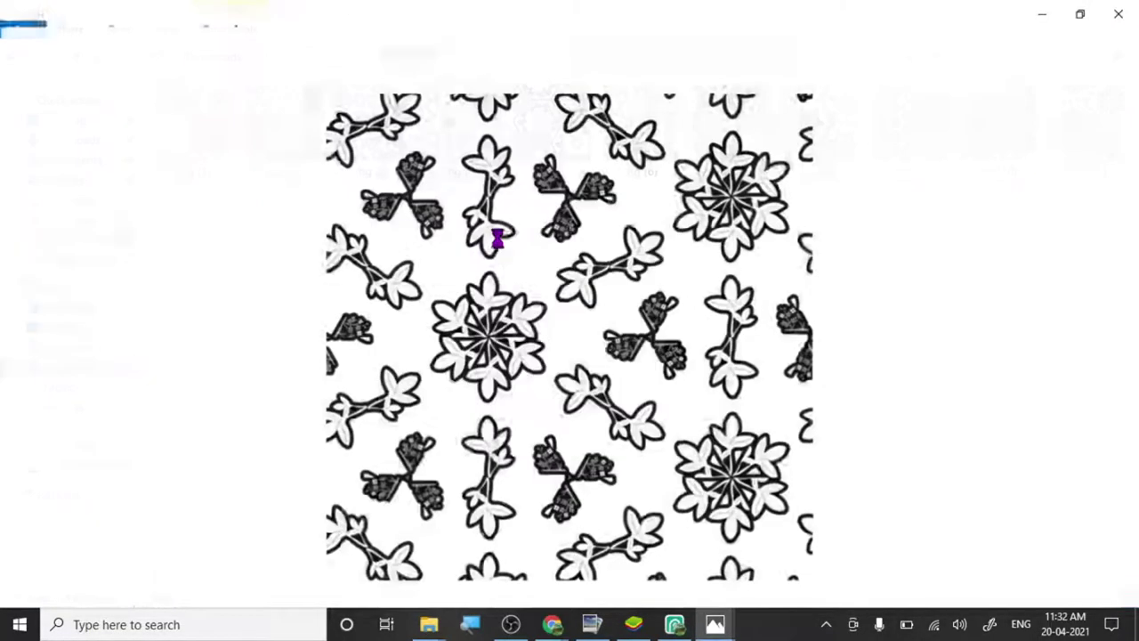
Zoom on hg (4), step through hg (5) to hg (8), then close Photos.
scroll(469, 293, up, 3)
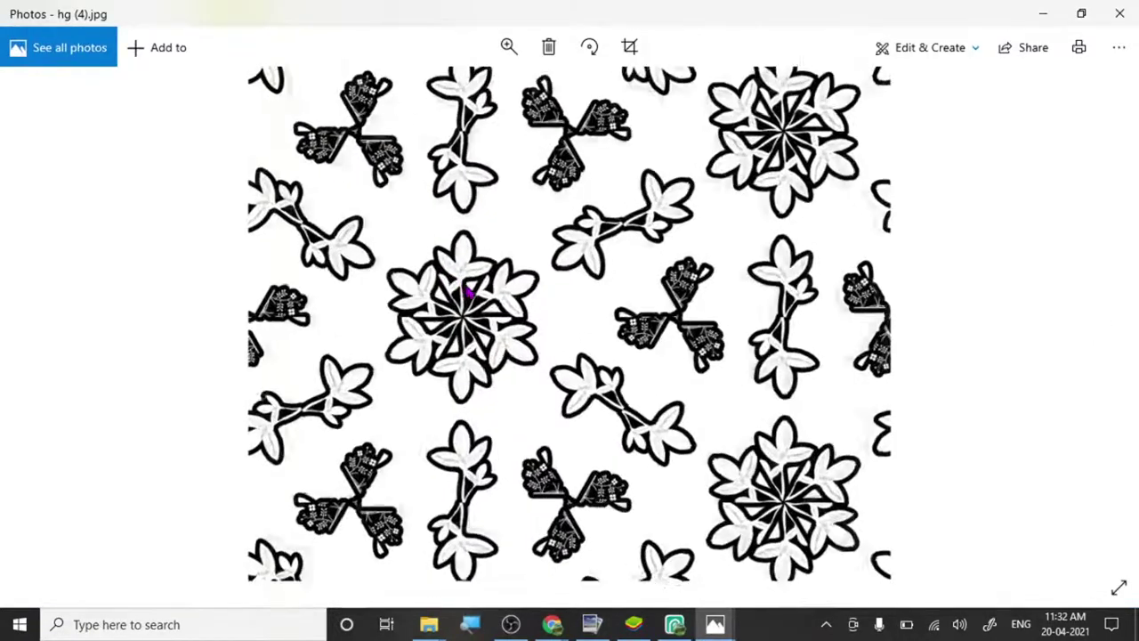
scroll(468, 292, down, 3)
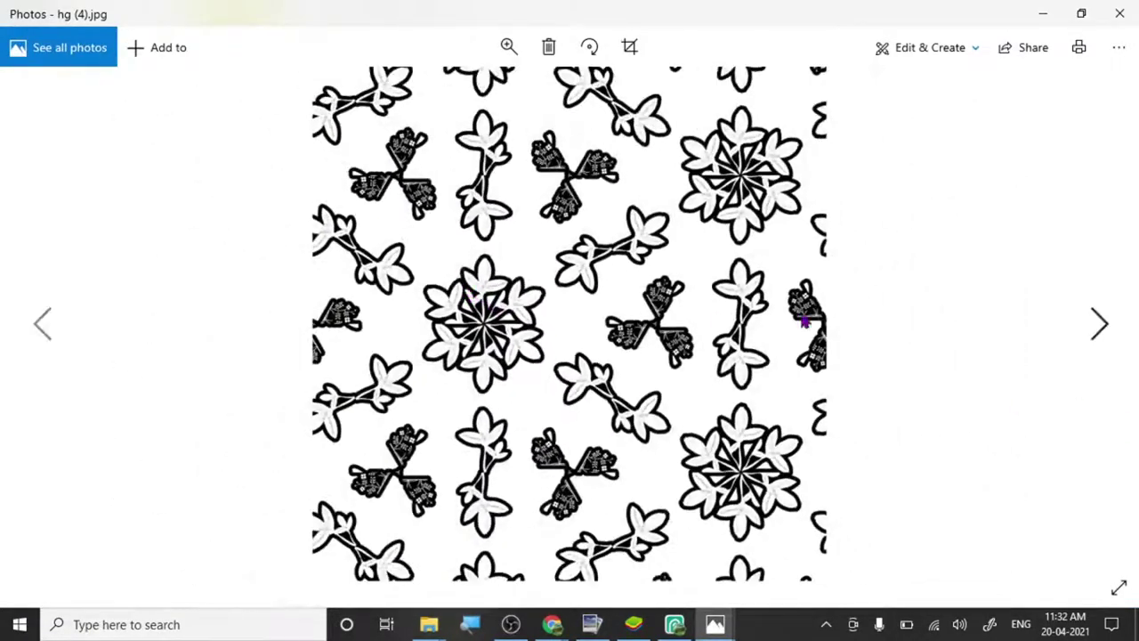
click(1104, 322)
click(1104, 322)
click(1104, 322)
click(1104, 322)
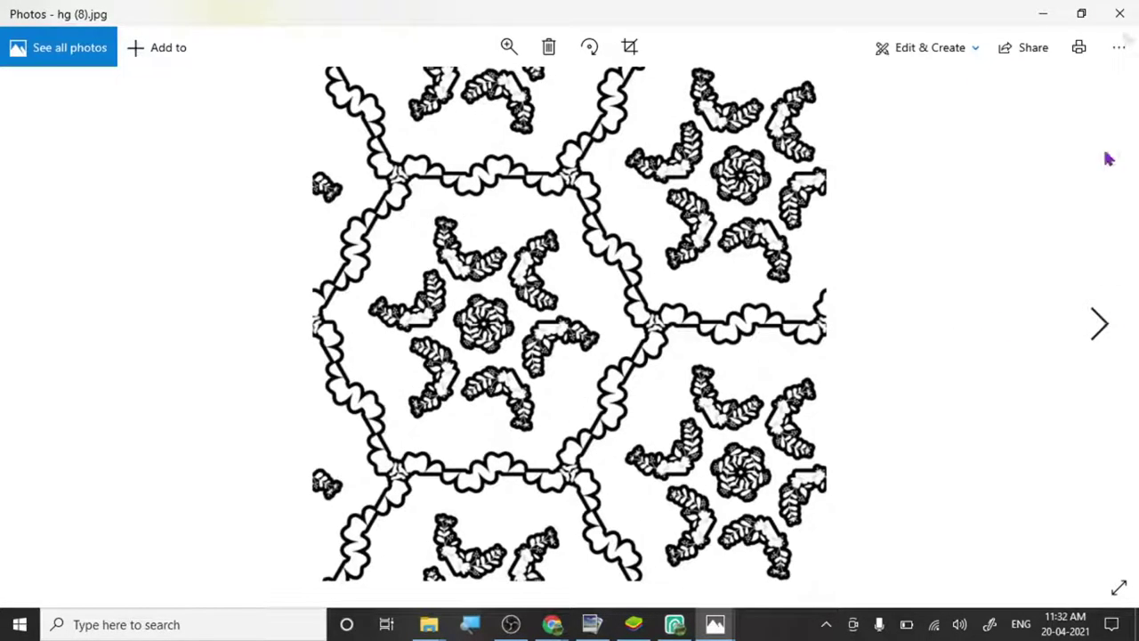
click(1119, 13)
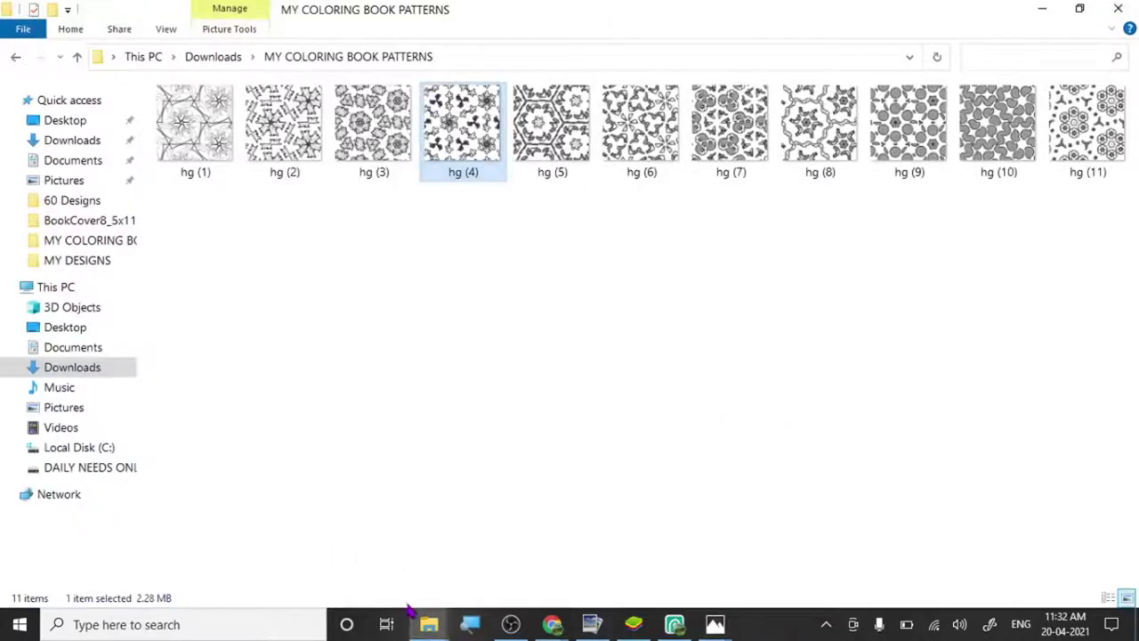
Bring Documents forward, browse and minimize MY DESIGNS, then scroll Documents to the top.
mouse_move(425, 621)
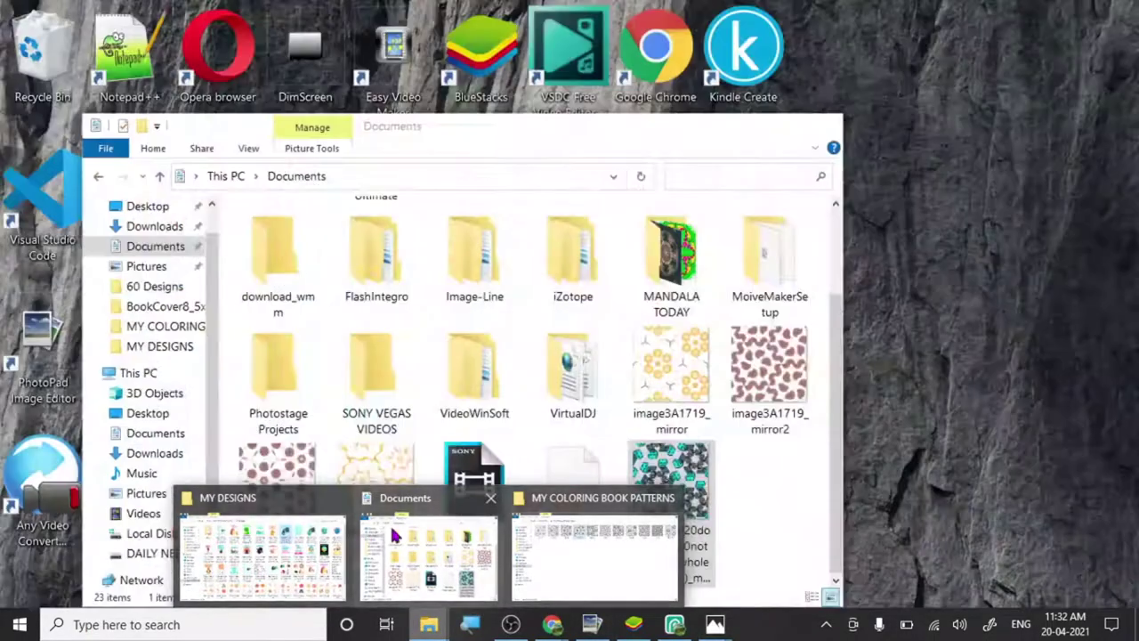
click(395, 535)
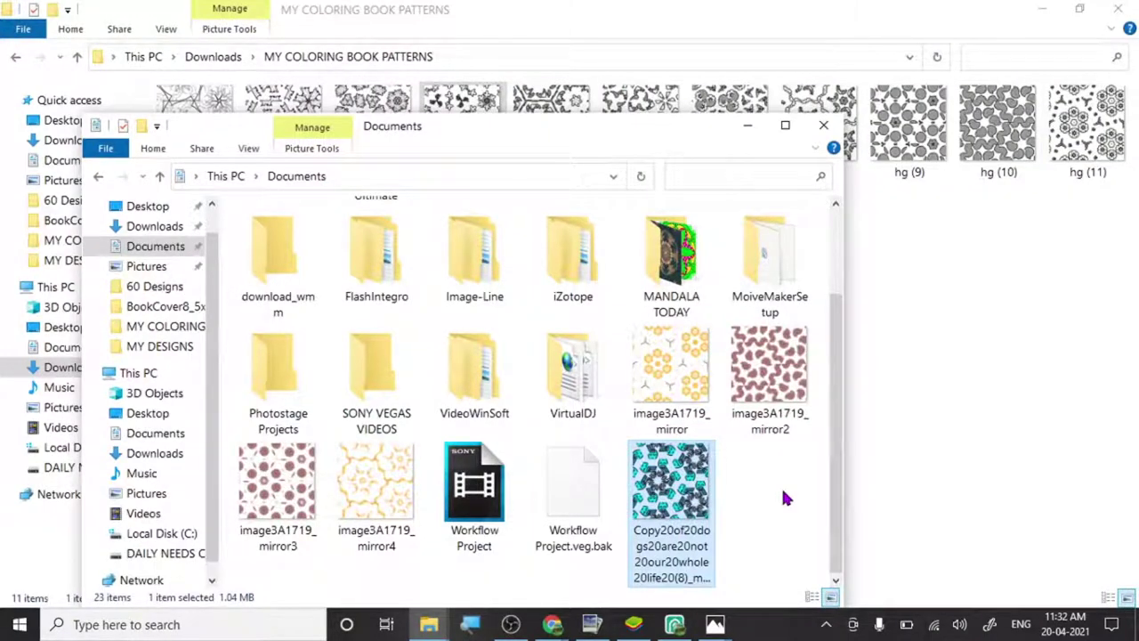
mouse_move(425, 621)
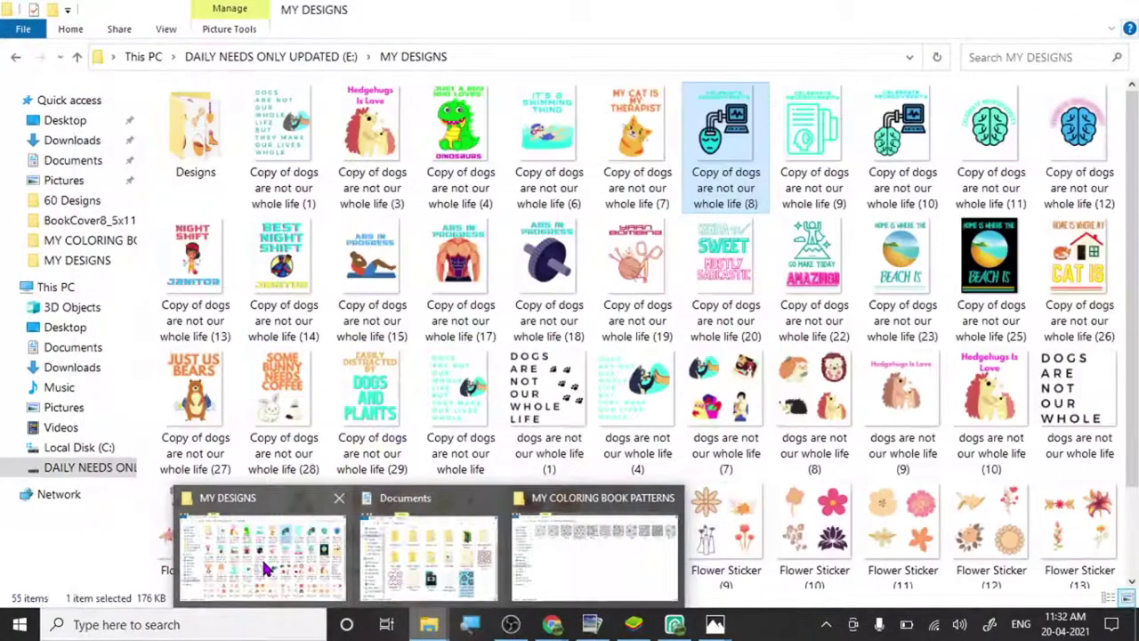
click(265, 568)
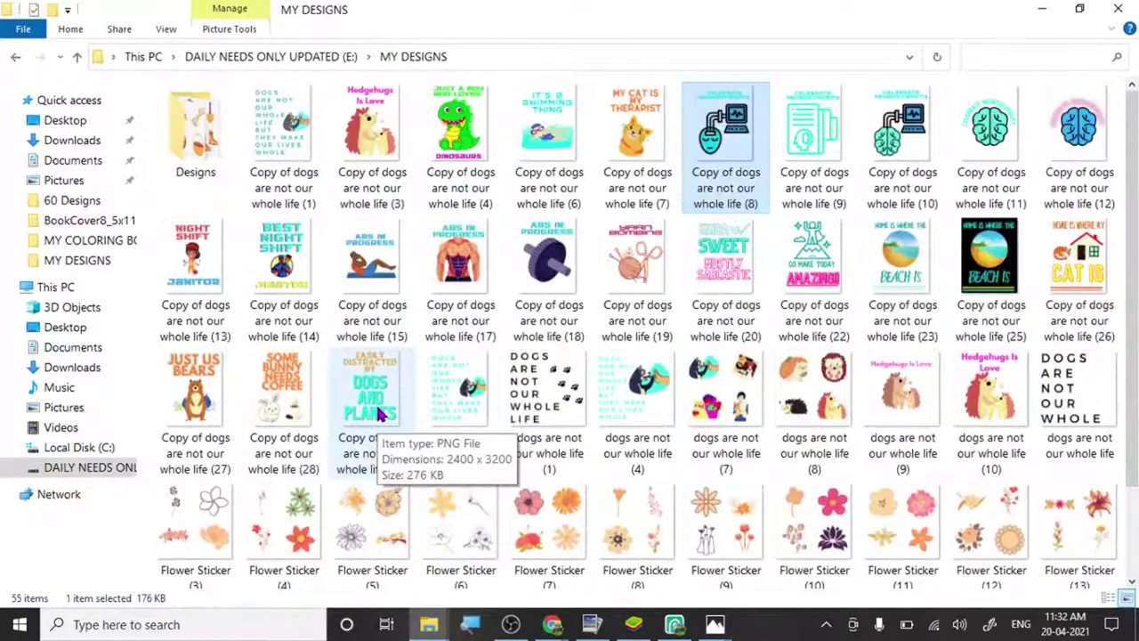
scroll(579, 356, down, 2)
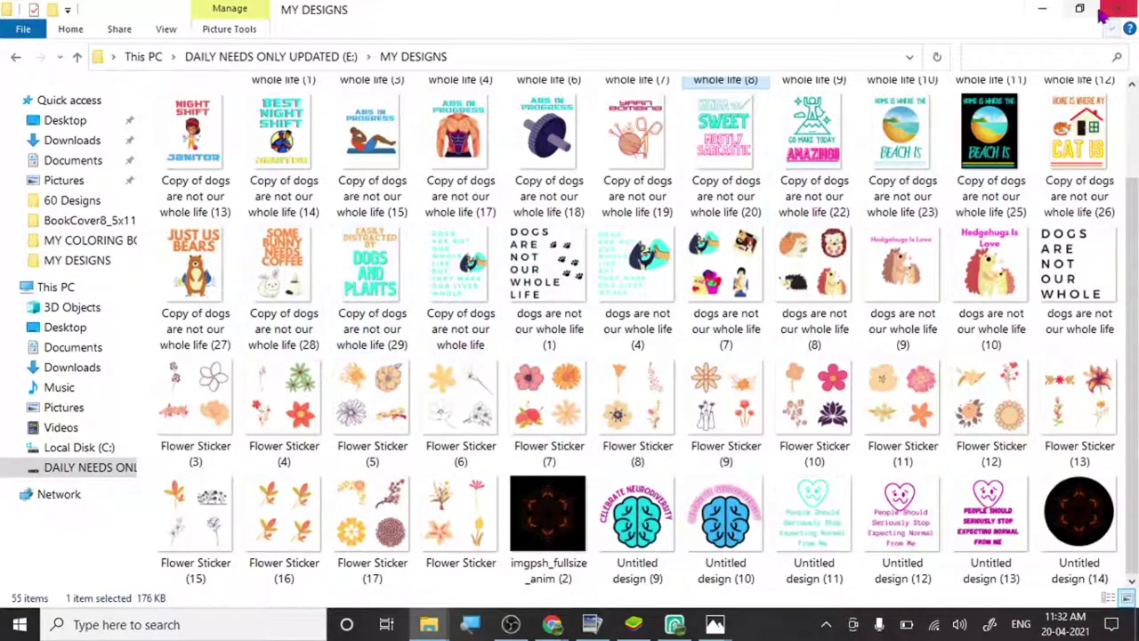
click(1042, 9)
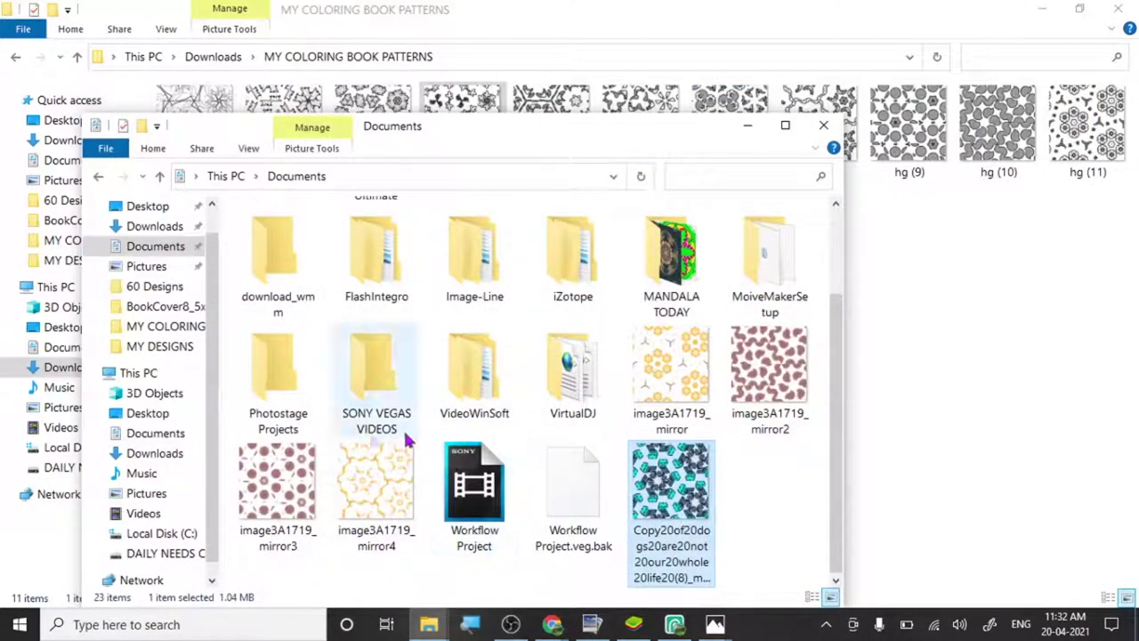
scroll(525, 469, up, 2)
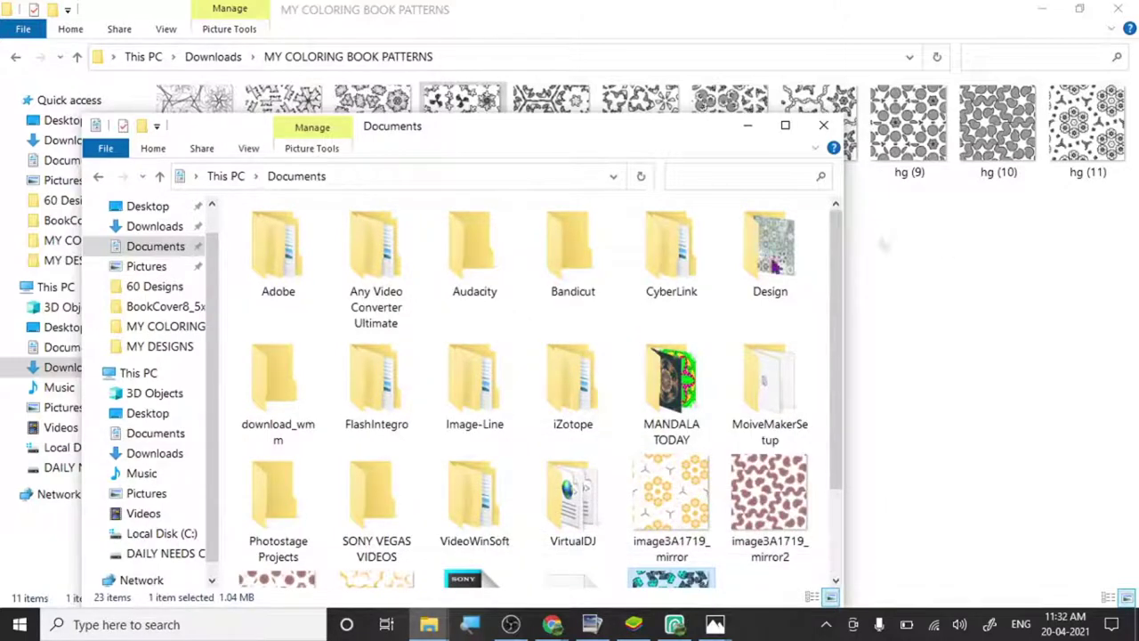